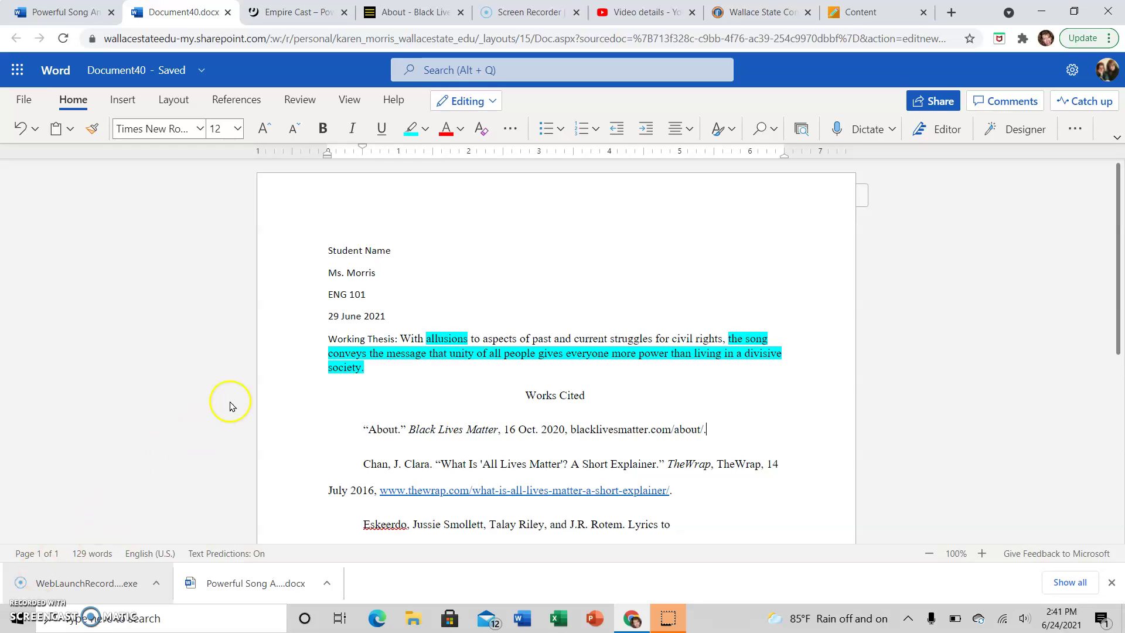
Step: Select all text from Student Name through the end of the Works Cited entries
{"action": "left_click", "coordinate": [307, 273]}
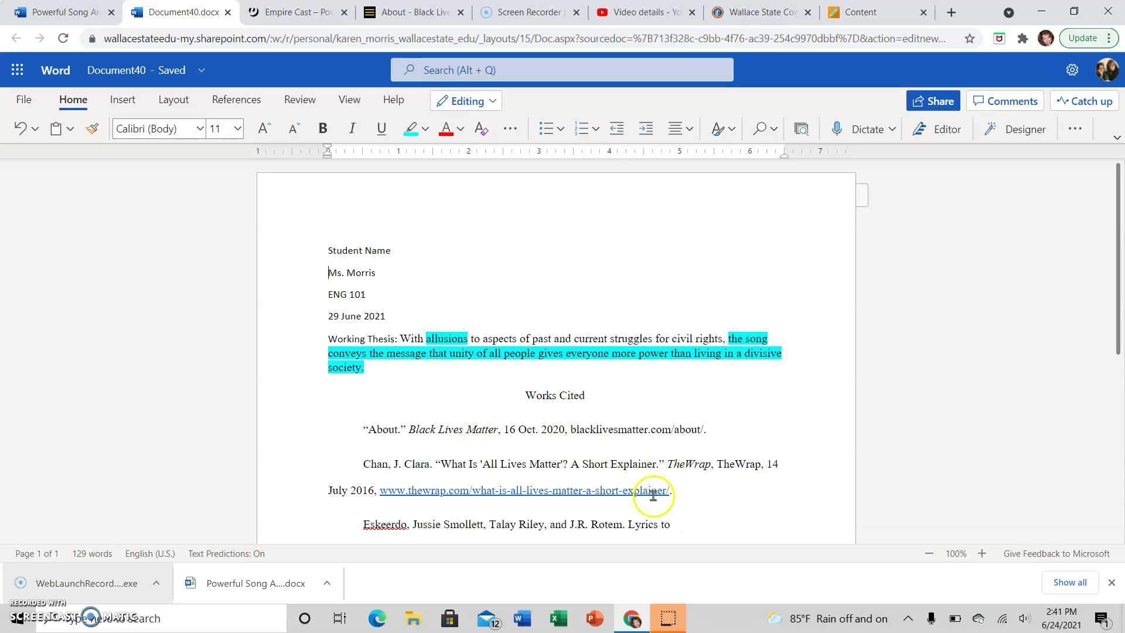
{"action": "scroll", "coordinate": [661, 378], "scroll_direction": "down", "scroll_amount": 2}
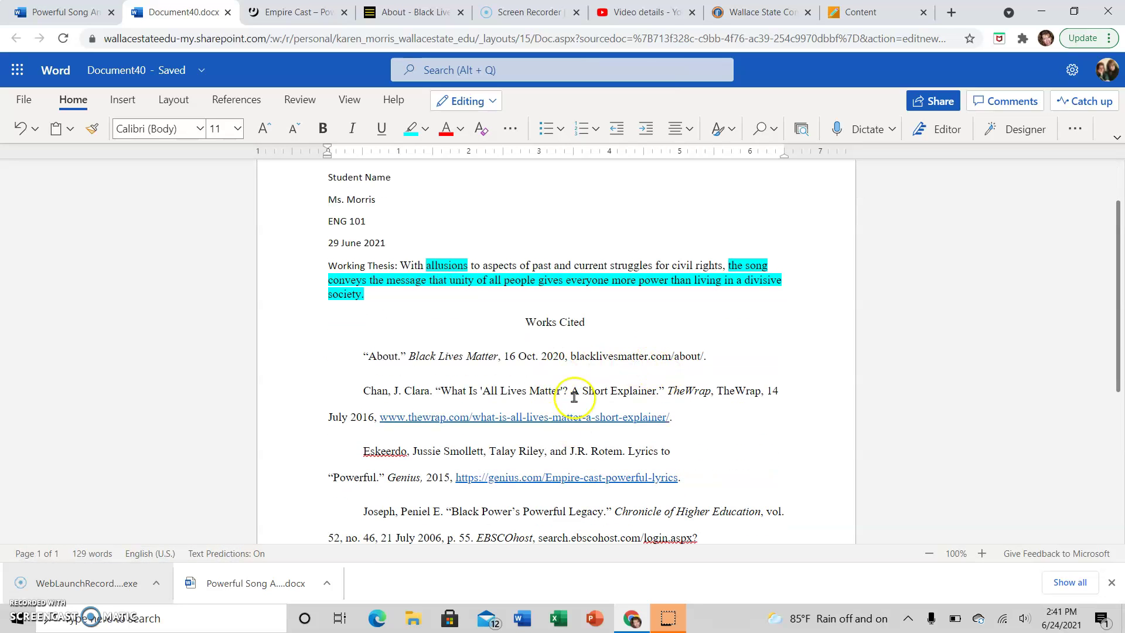
{"action": "scroll", "coordinate": [583, 425], "scroll_direction": "up", "scroll_amount": 2}
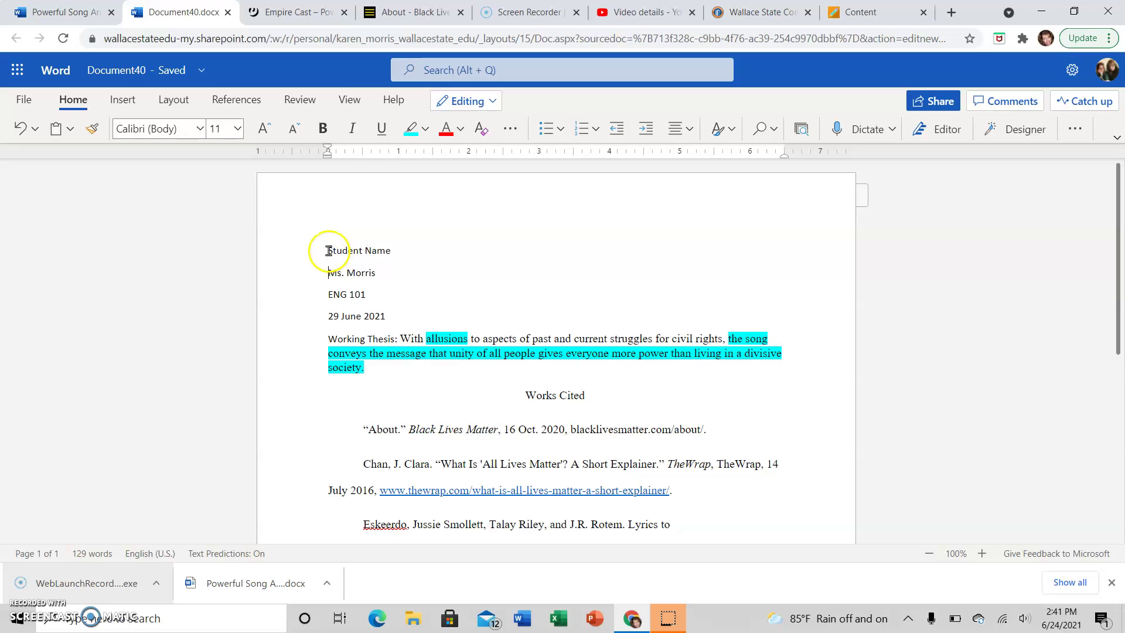
{"action": "left_click_drag", "start_coordinate": [329, 251], "coordinate": [368, 428]}
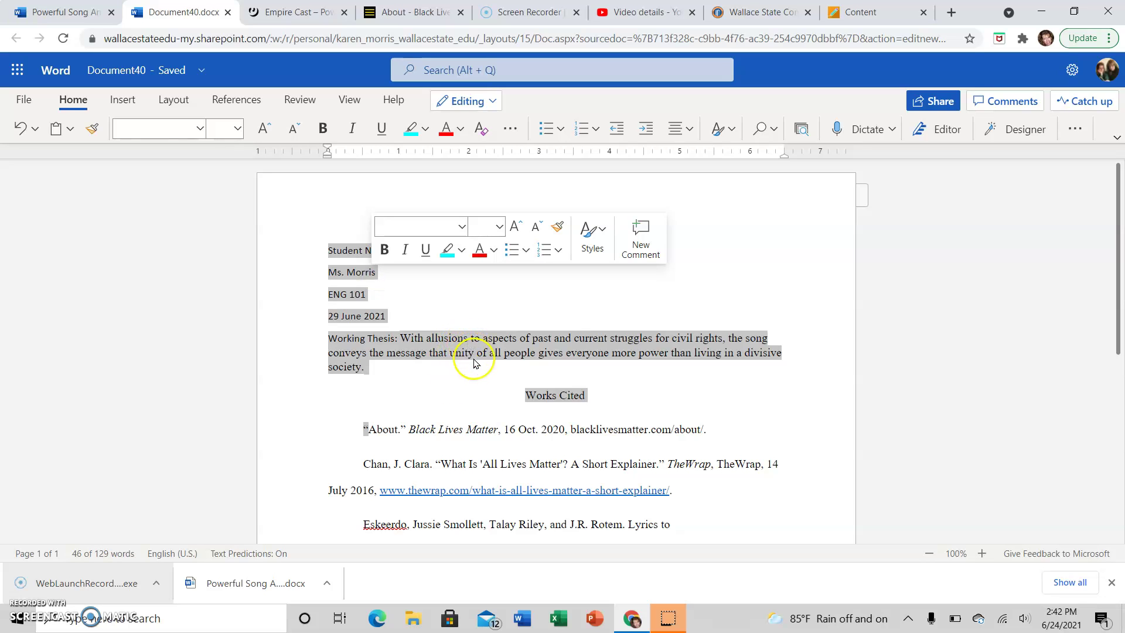
{"action": "scroll", "coordinate": [471, 358], "scroll_direction": "down", "scroll_amount": 2}
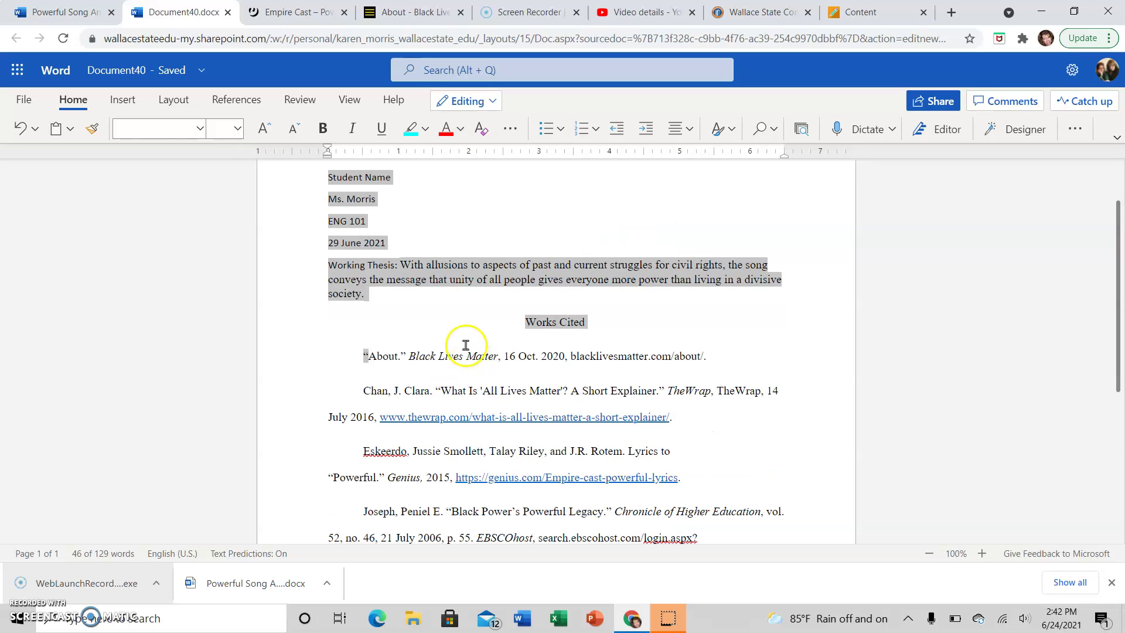
{"action": "scroll", "coordinate": [457, 313], "scroll_direction": "down", "scroll_amount": 2}
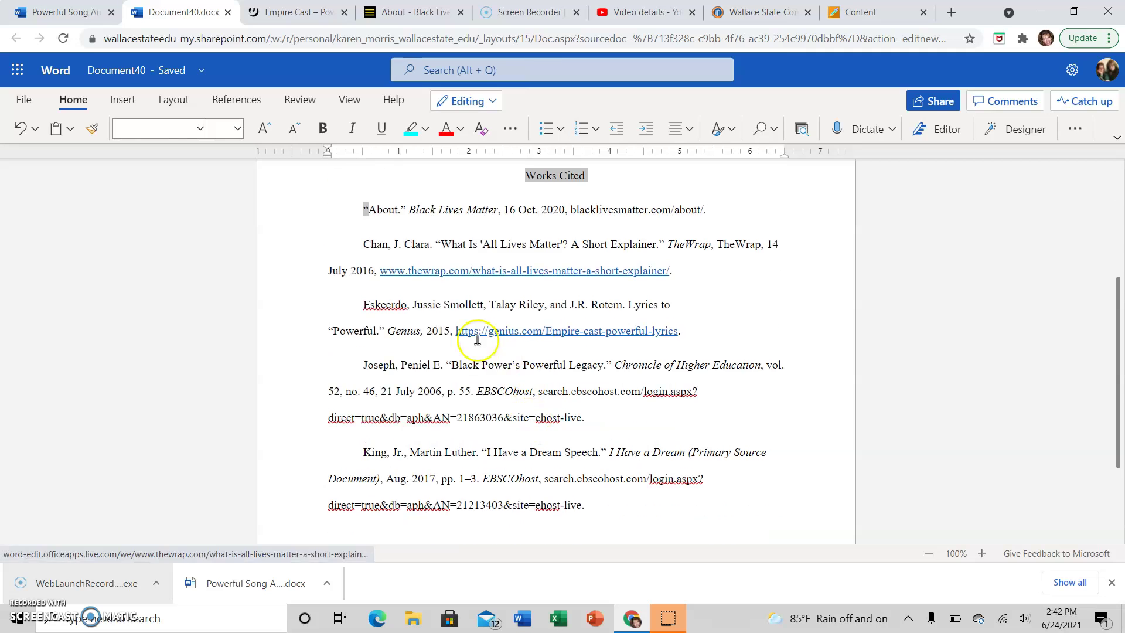
{"action": "scroll", "coordinate": [539, 409], "scroll_direction": "up", "scroll_amount": 3}
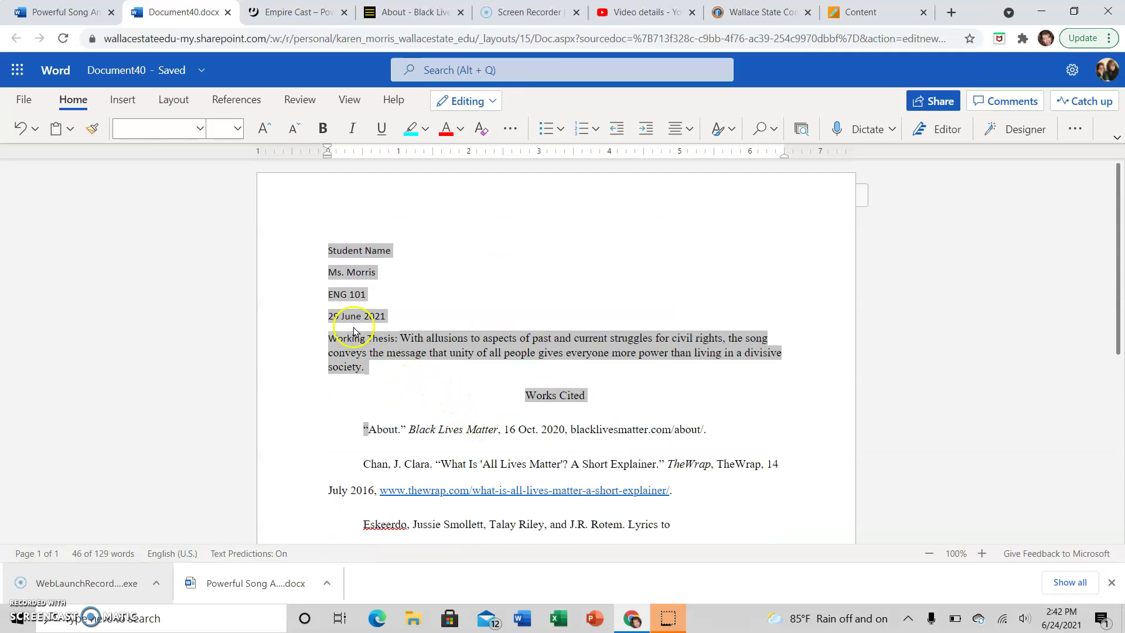
{"action": "left_click", "coordinate": [298, 218]}
{"action": "scroll", "coordinate": [546, 423], "scroll_direction": "down", "scroll_amount": 2}
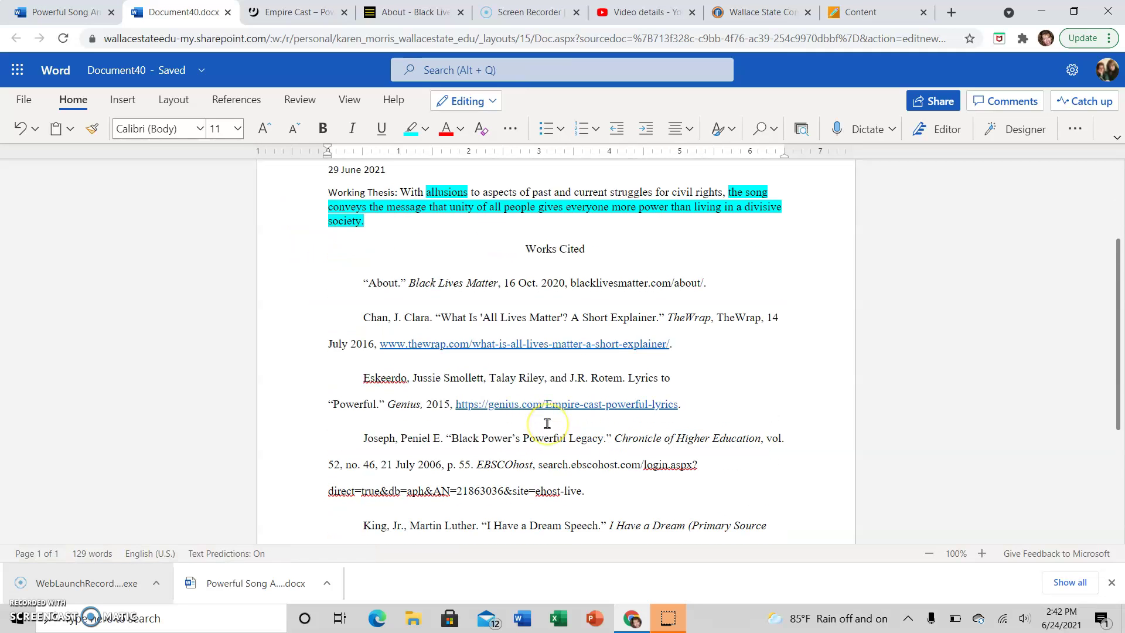
{"action": "scroll", "coordinate": [546, 423], "scroll_direction": "up", "scroll_amount": 1}
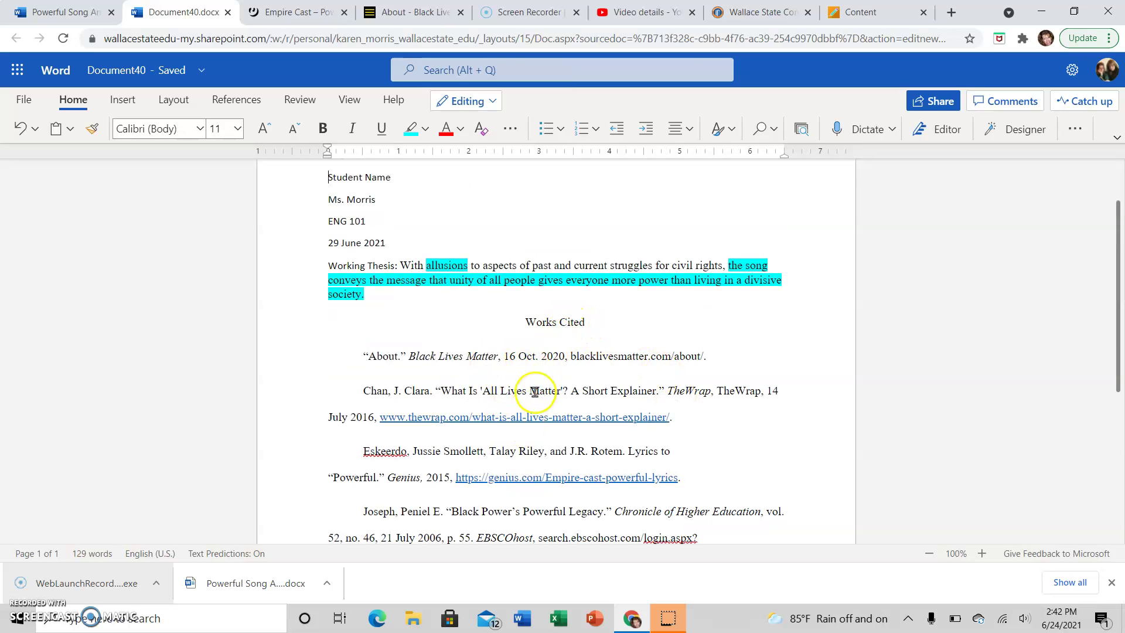
{"action": "scroll", "coordinate": [534, 391], "scroll_direction": "down", "scroll_amount": 1}
{"action": "scroll", "coordinate": [534, 392], "scroll_direction": "down", "scroll_amount": 1}
{"action": "scroll", "coordinate": [493, 396], "scroll_direction": "down", "scroll_amount": 2}
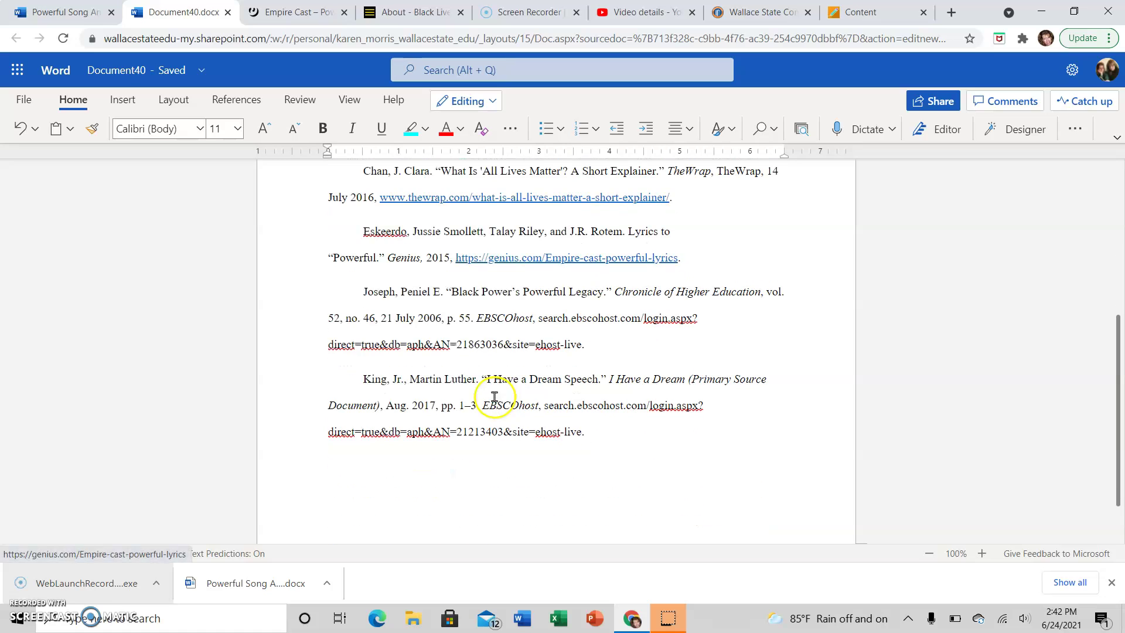
{"action": "scroll", "coordinate": [508, 441], "scroll_direction": "up", "scroll_amount": 2}
{"action": "scroll", "coordinate": [507, 441], "scroll_direction": "up", "scroll_amount": 2}
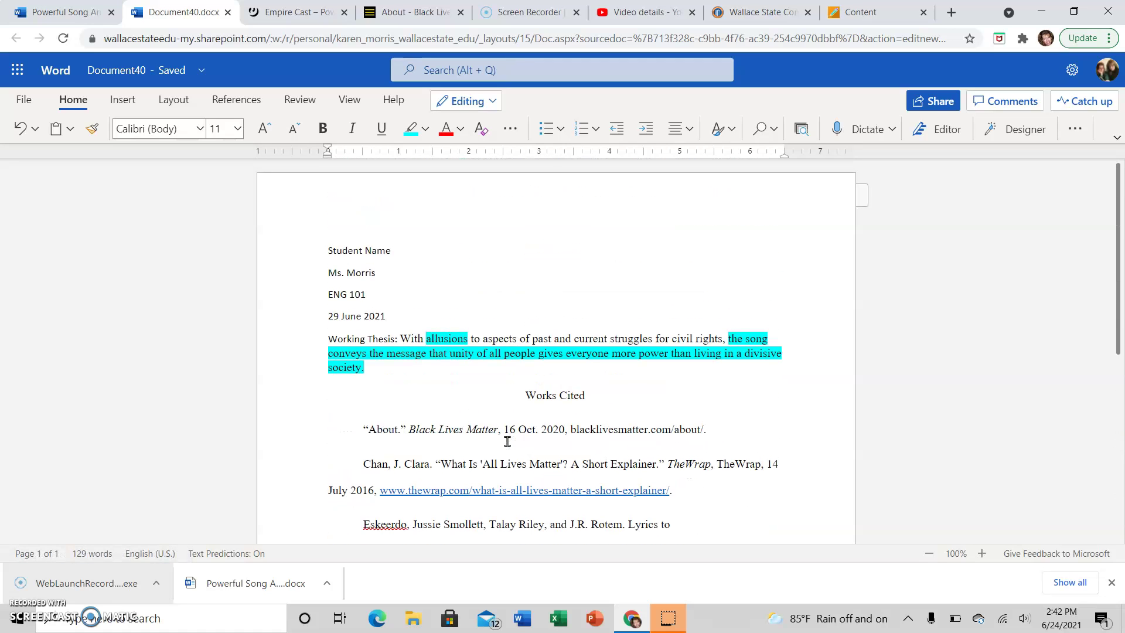
{"action": "left_click", "coordinate": [327, 252]}
{"action": "left_click_drag", "start_coordinate": [327, 252], "coordinate": [650, 447]}
{"action": "scroll", "coordinate": [673, 401], "scroll_direction": "up", "scroll_amount": 4}
{"action": "scroll", "coordinate": [673, 400], "scroll_direction": "up", "scroll_amount": 2}
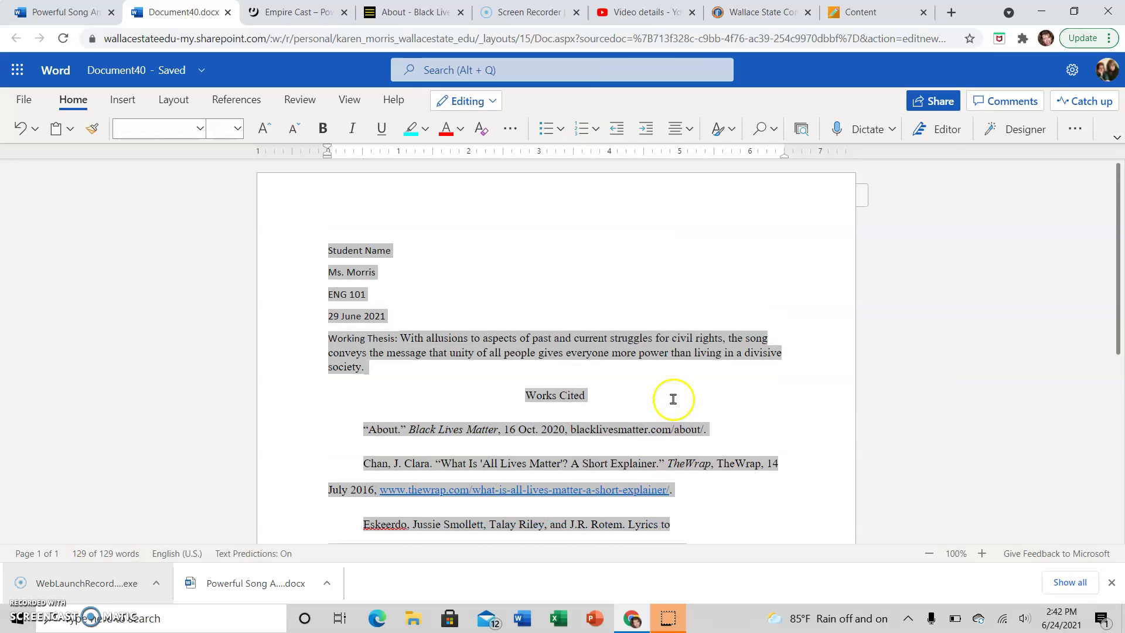
Step: Apply Times New Roman at size 12 to the selected text
{"action": "left_click", "coordinate": [200, 129]}
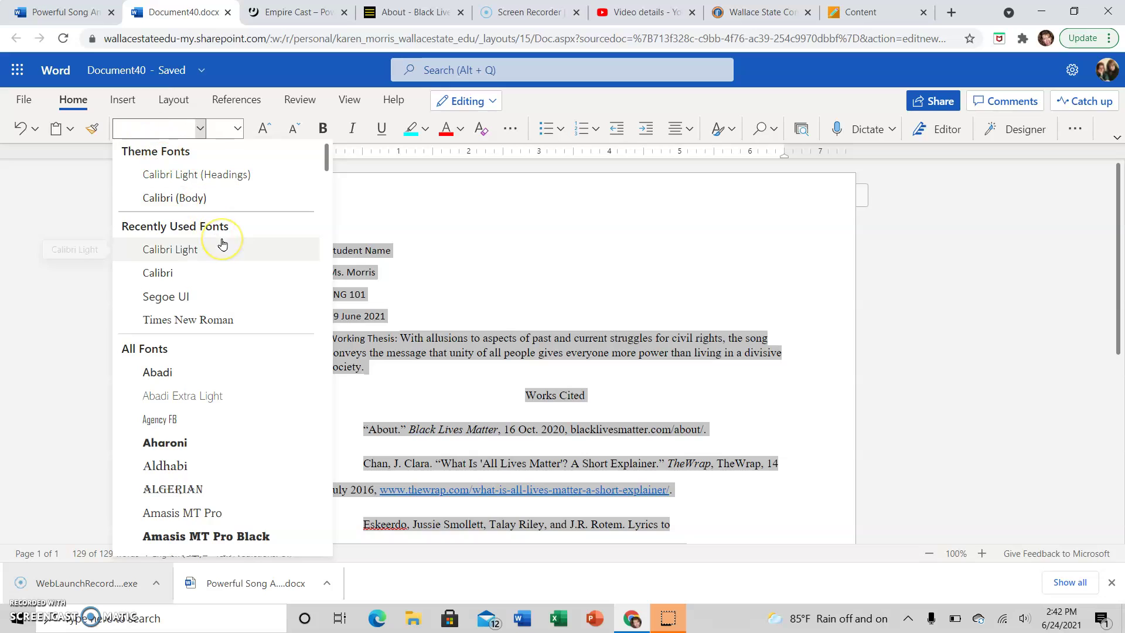
{"action": "type", "text": "T"}
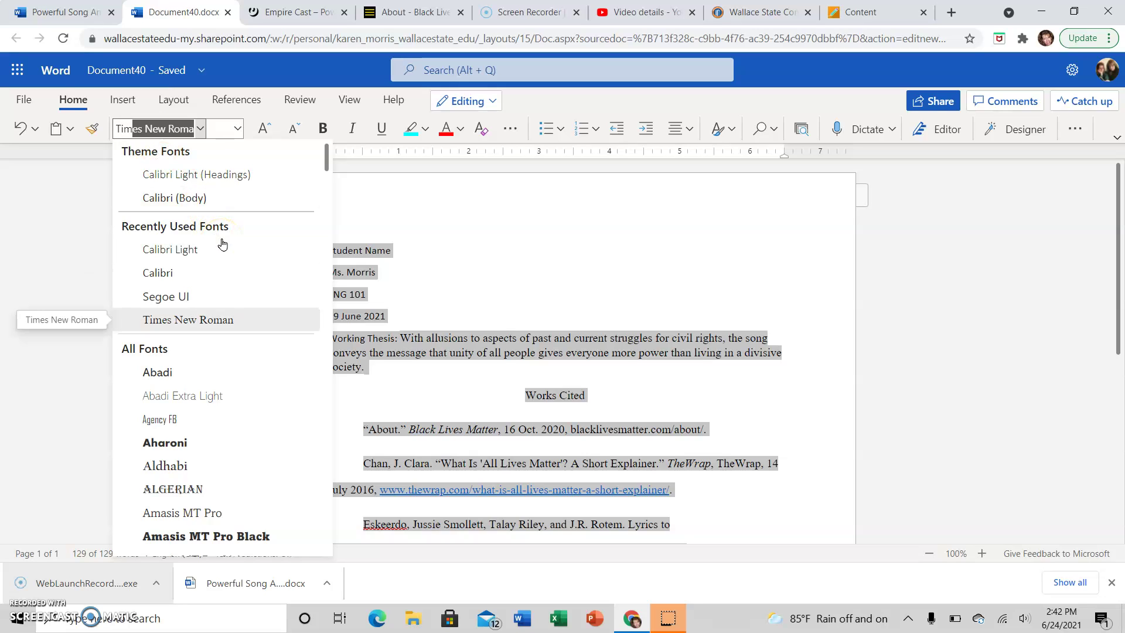
{"action": "type", "text": "im"}
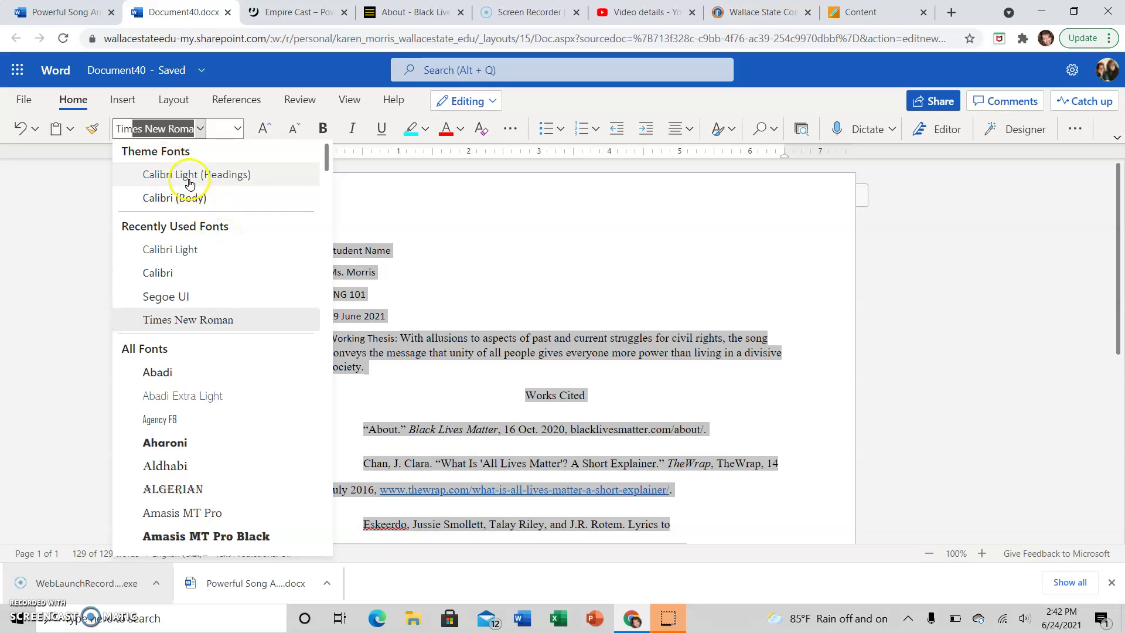
{"action": "left_click", "coordinate": [180, 130]}
{"action": "left_click", "coordinate": [225, 128]}
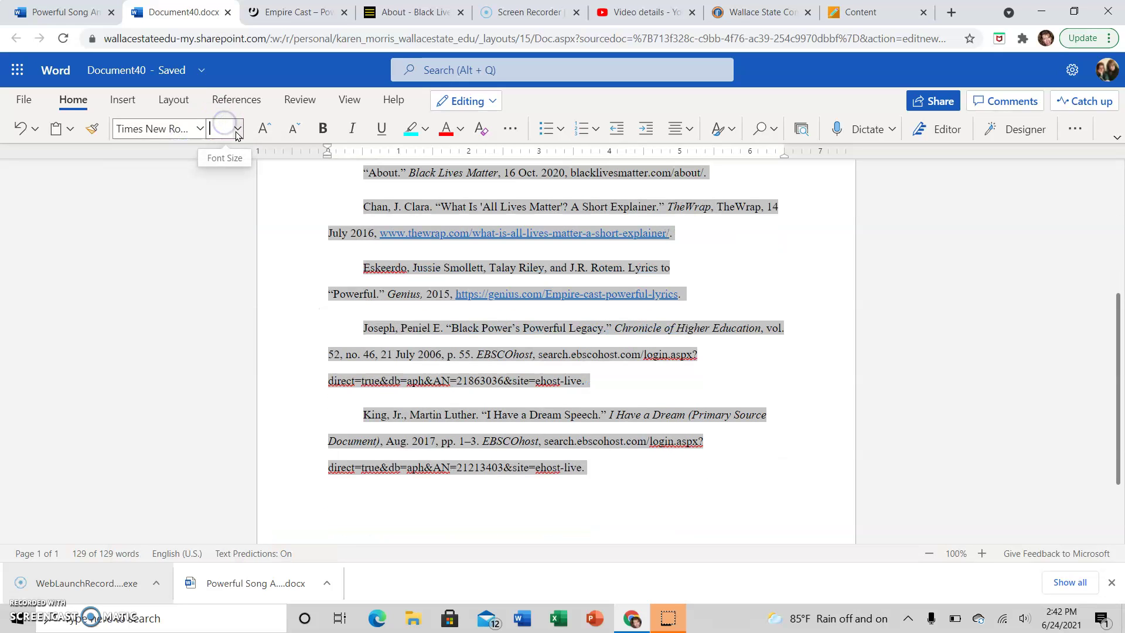
{"action": "left_click", "coordinate": [237, 130]}
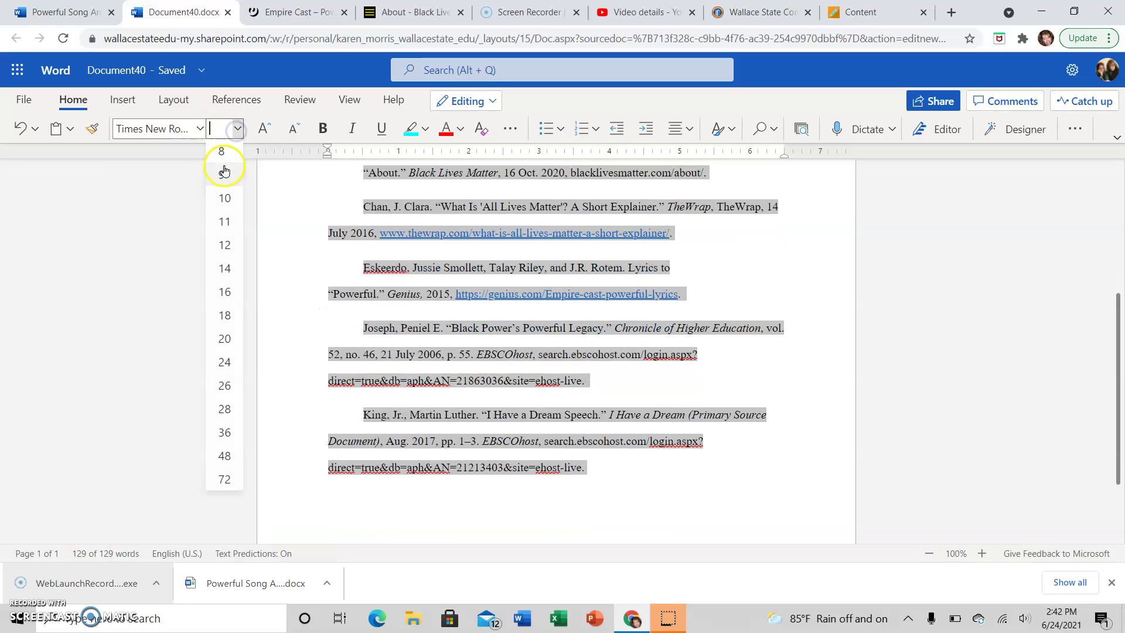
{"action": "left_click", "coordinate": [228, 249]}
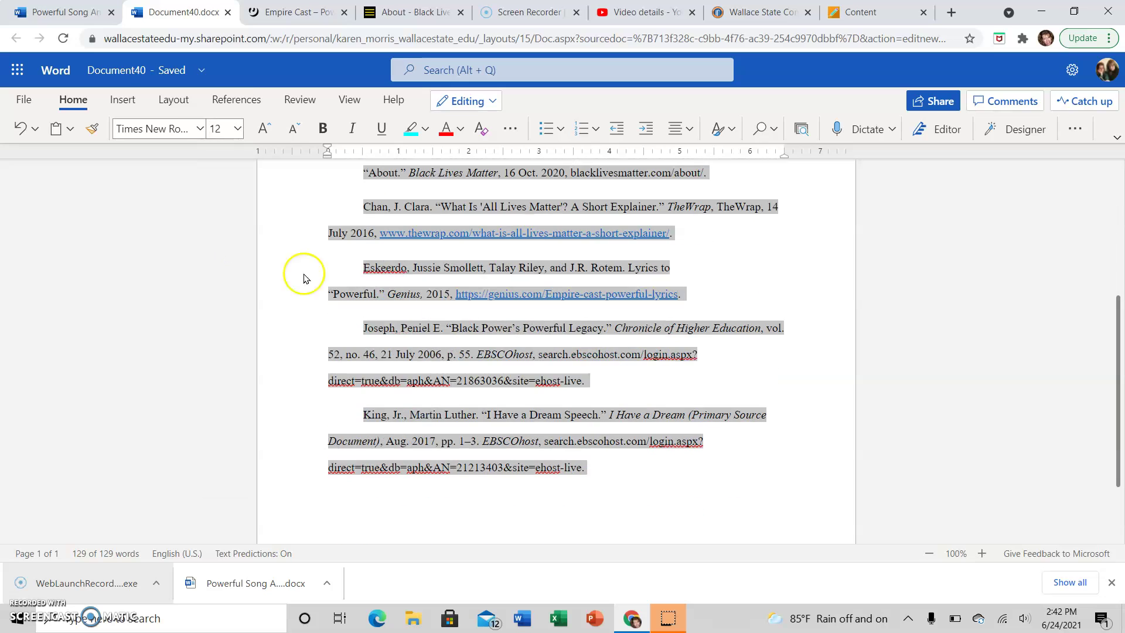
{"action": "scroll", "coordinate": [586, 375], "scroll_direction": "up", "scroll_amount": 5}
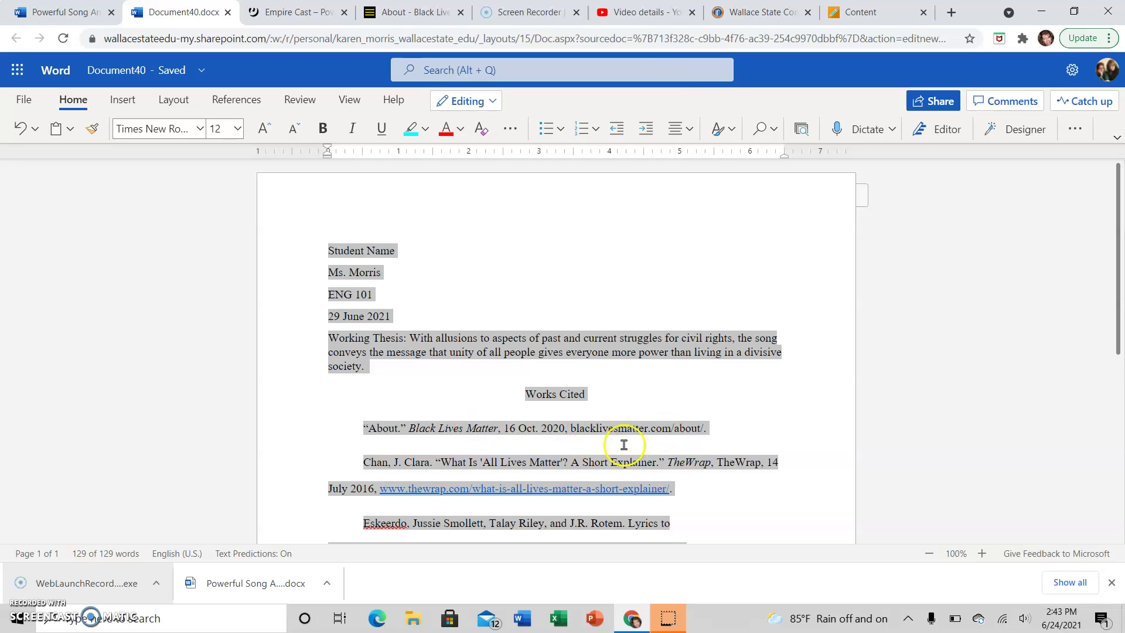
Step: Double-space all the selected text from the More Options paragraph menu
{"action": "scroll", "coordinate": [586, 410], "scroll_direction": "down", "scroll_amount": 1}
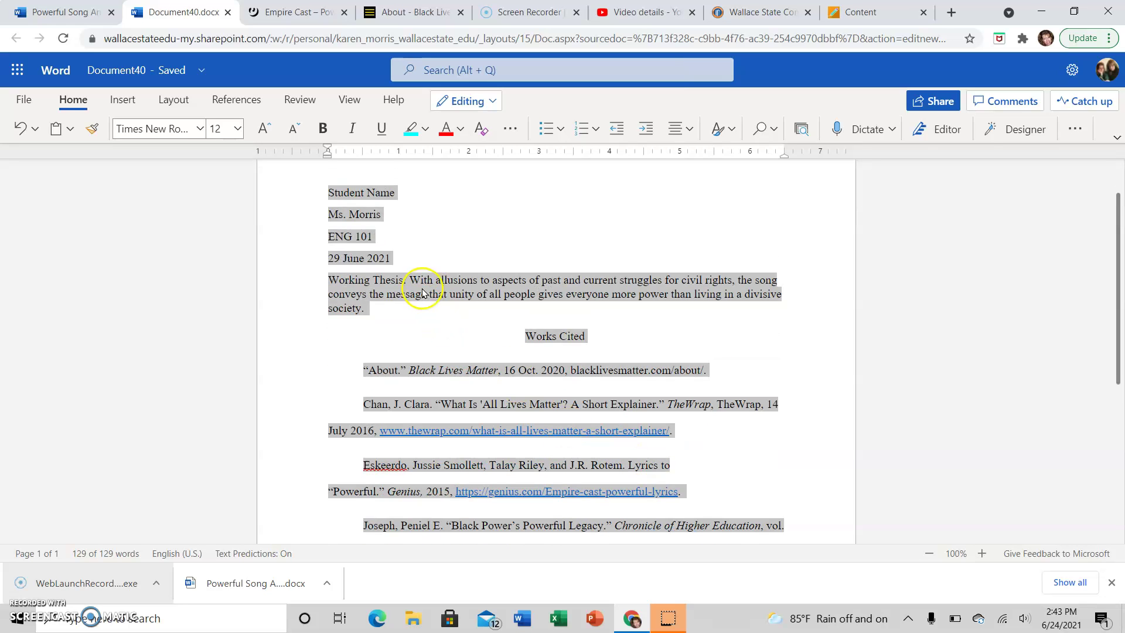
{"action": "scroll", "coordinate": [422, 291], "scroll_direction": "up", "scroll_amount": 1}
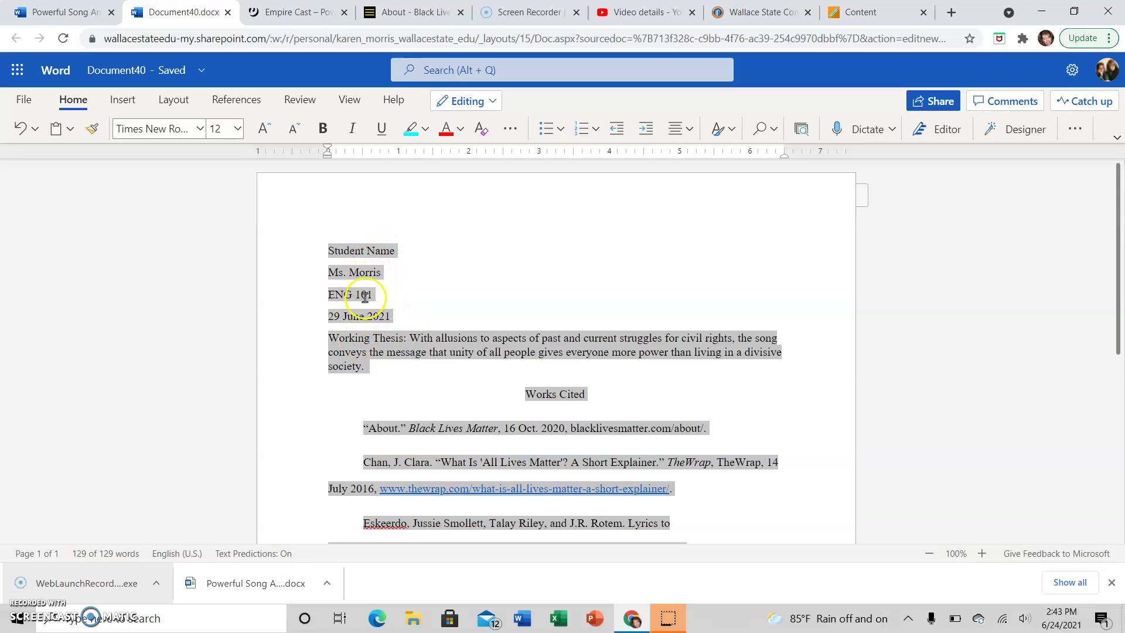
{"action": "scroll", "coordinate": [433, 287], "scroll_direction": "down", "scroll_amount": 3}
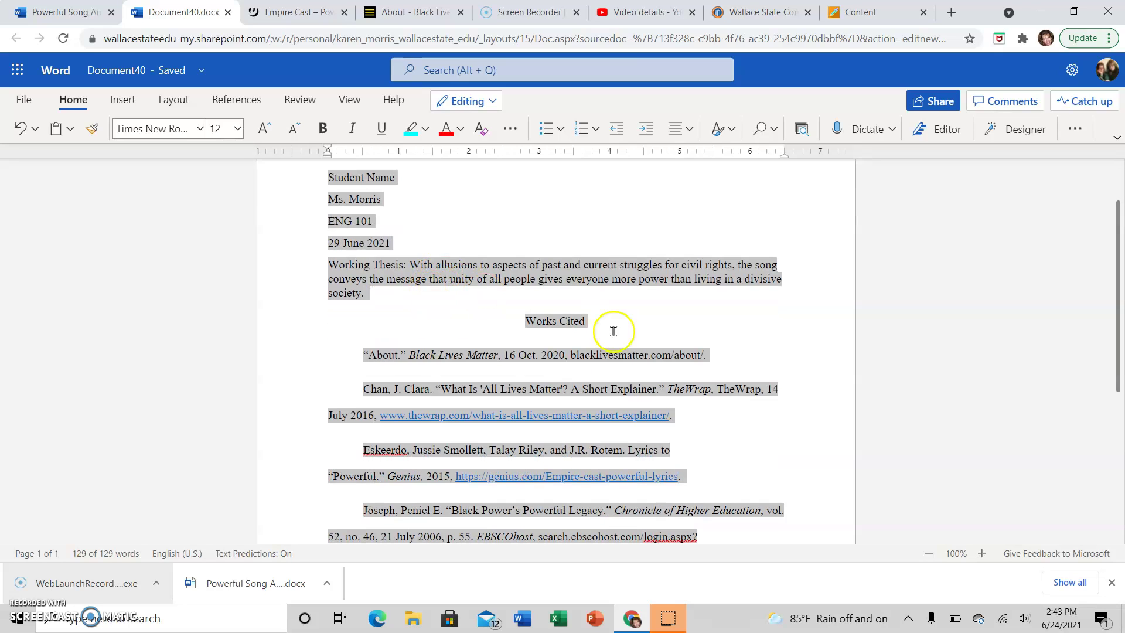
{"action": "scroll", "coordinate": [622, 334], "scroll_direction": "down", "scroll_amount": 3}
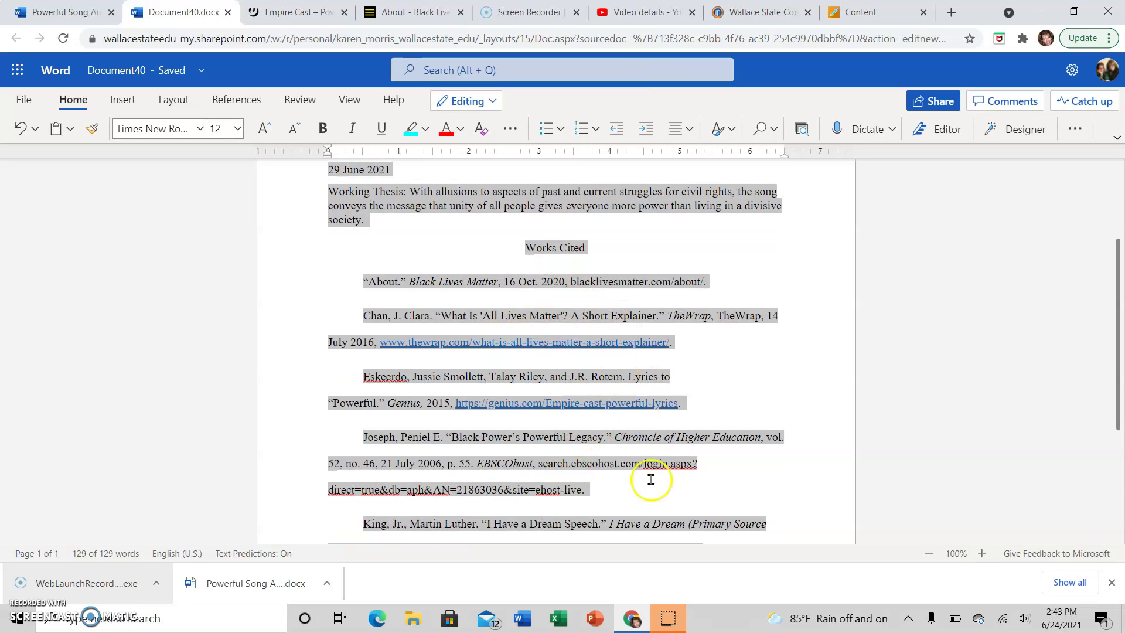
{"action": "scroll", "coordinate": [721, 416], "scroll_direction": "up", "scroll_amount": 6}
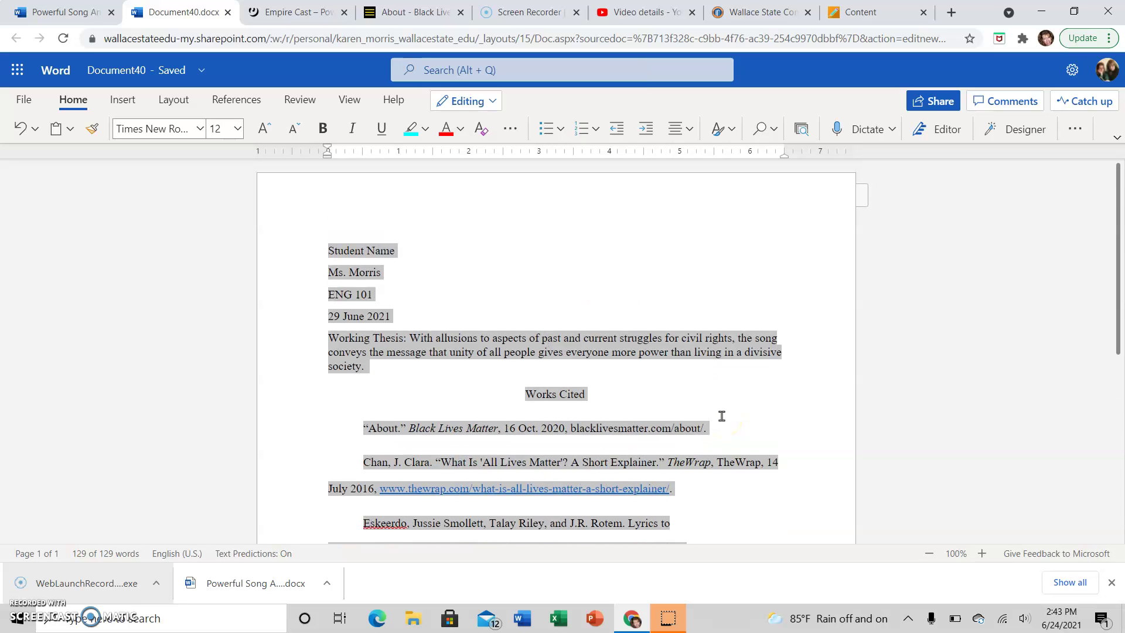
{"action": "left_click", "coordinate": [1074, 129]}
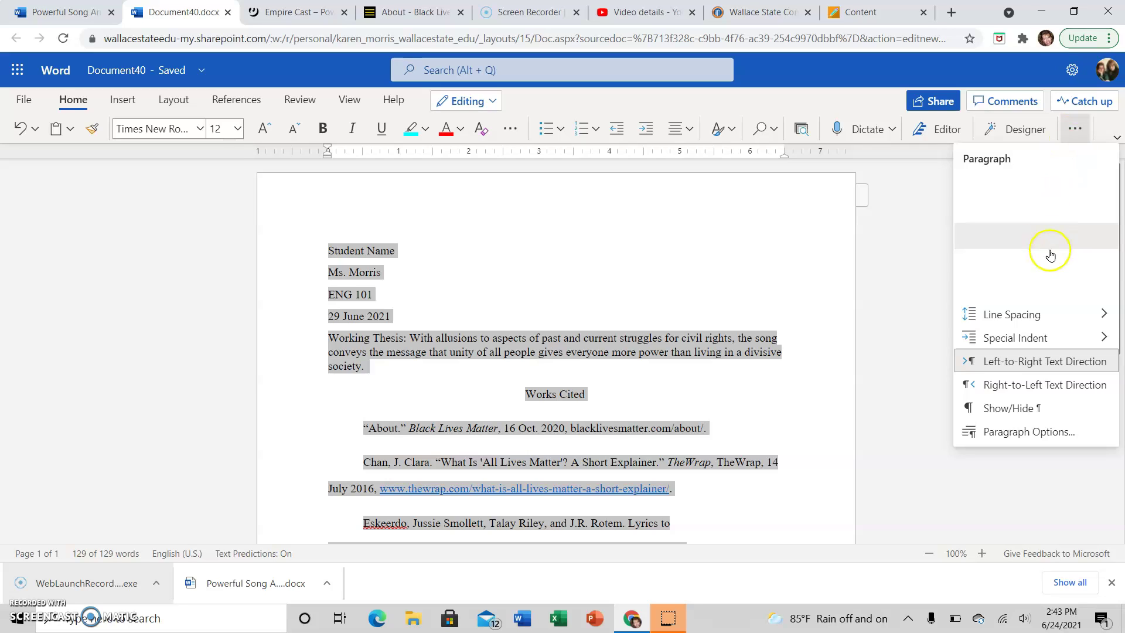
{"action": "mouse_move", "coordinate": [1034, 313]}
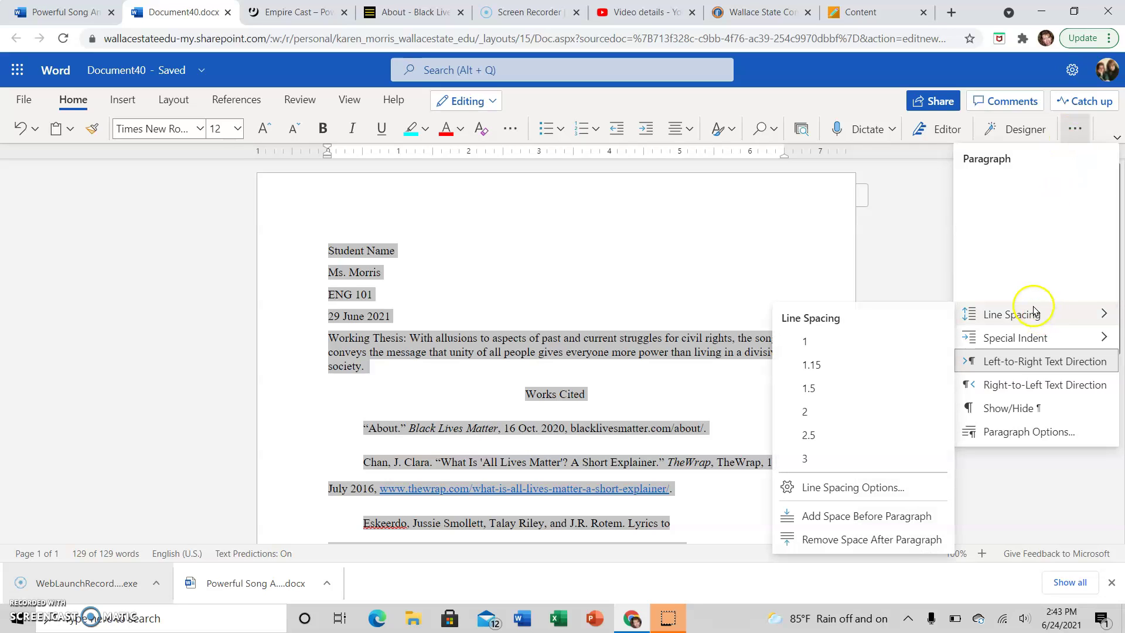
{"action": "left_click", "coordinate": [806, 413]}
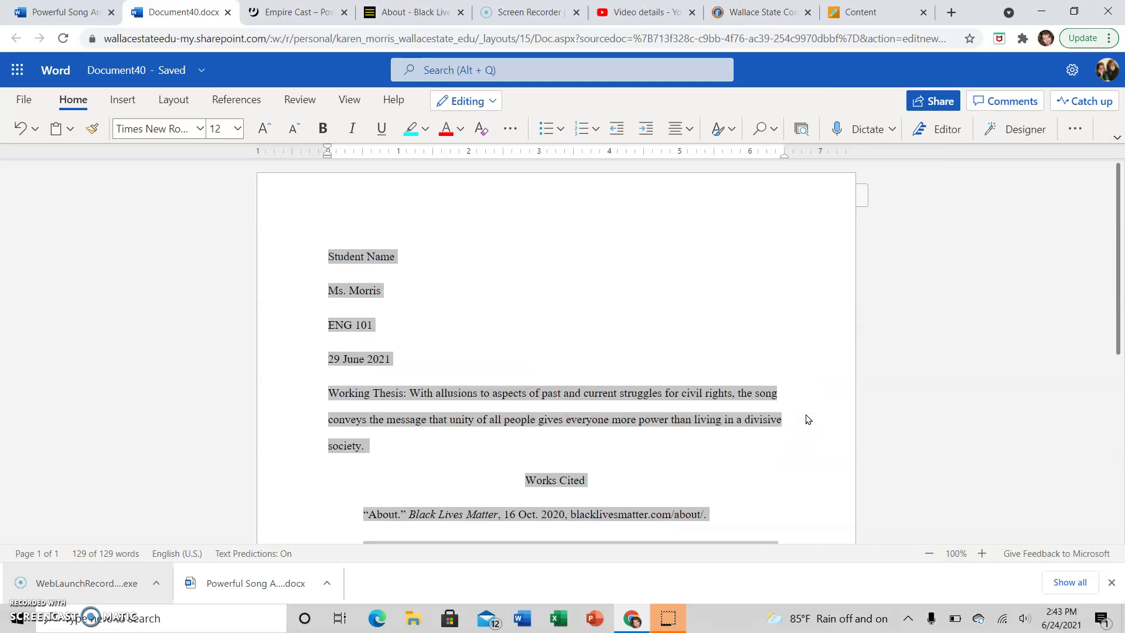
Step: Choose Line Spacing > Remove Space After Paragraph for the selected text
{"action": "scroll", "coordinate": [805, 418], "scroll_direction": "down", "scroll_amount": 4}
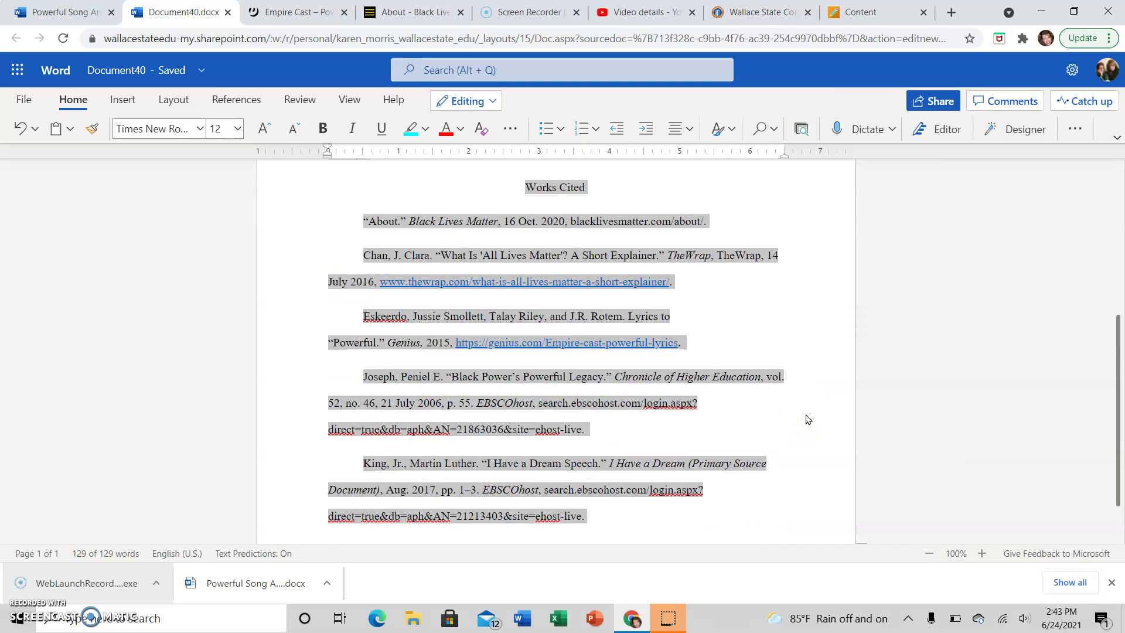
{"action": "scroll", "coordinate": [805, 419], "scroll_direction": "up", "scroll_amount": 4}
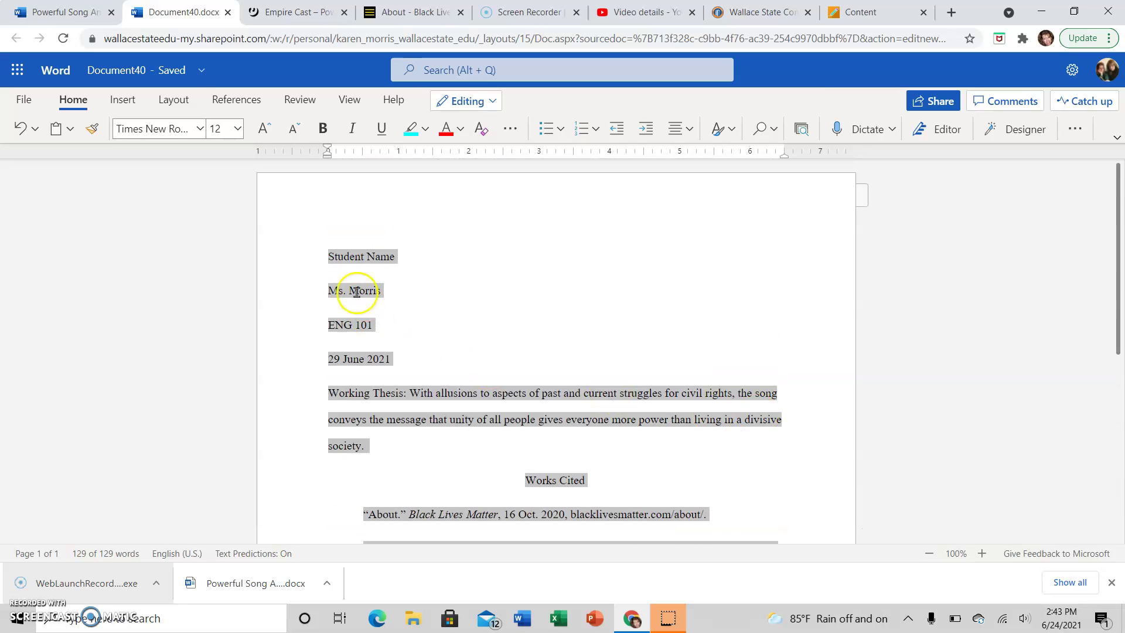
{"action": "scroll", "coordinate": [605, 396], "scroll_direction": "down", "scroll_amount": 1}
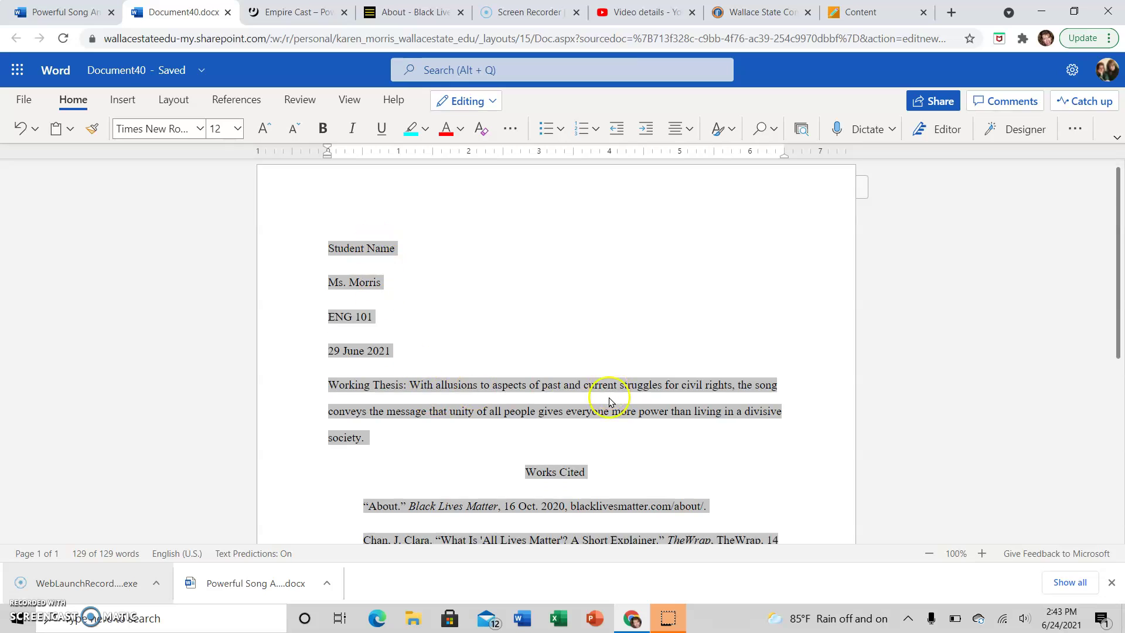
{"action": "scroll", "coordinate": [555, 349], "scroll_direction": "up", "scroll_amount": 1}
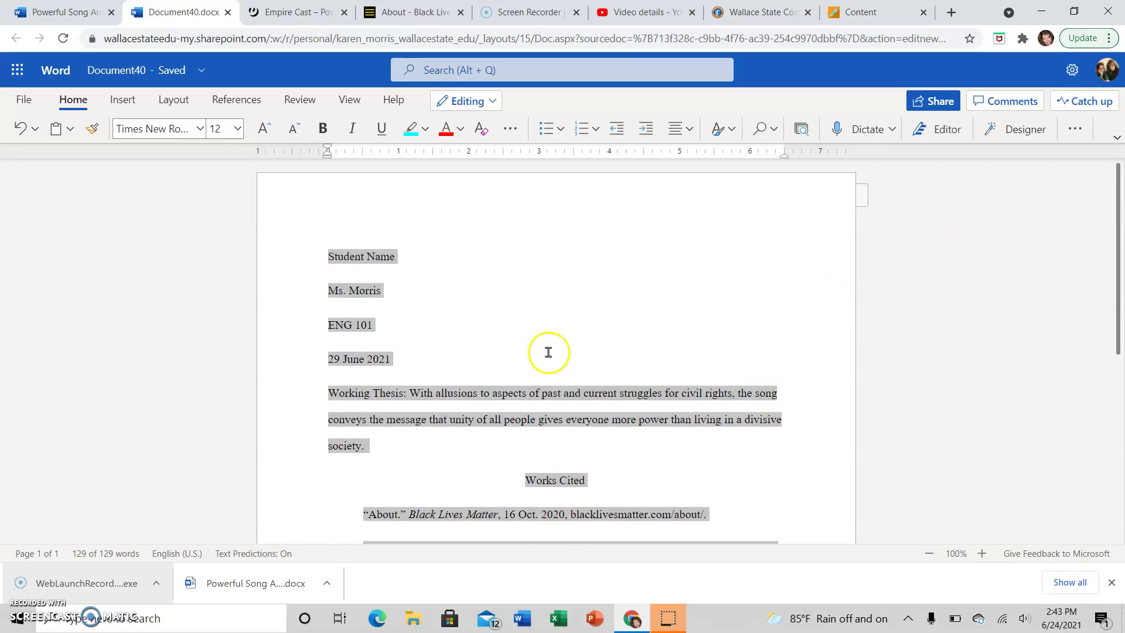
{"action": "left_click", "coordinate": [1076, 130]}
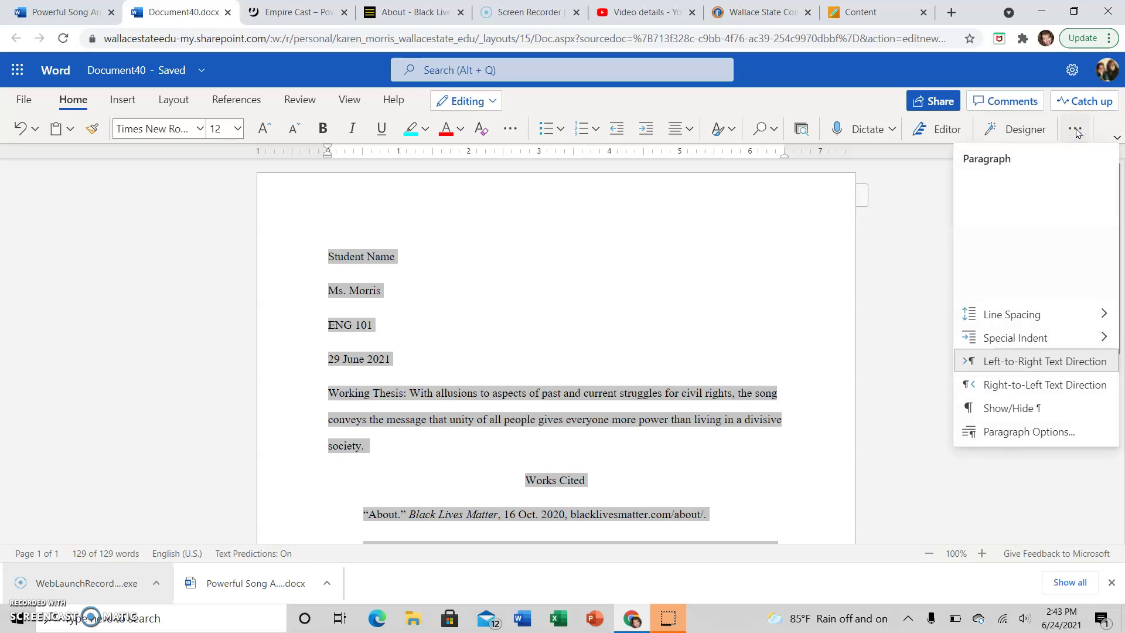
{"action": "left_click", "coordinate": [999, 313]}
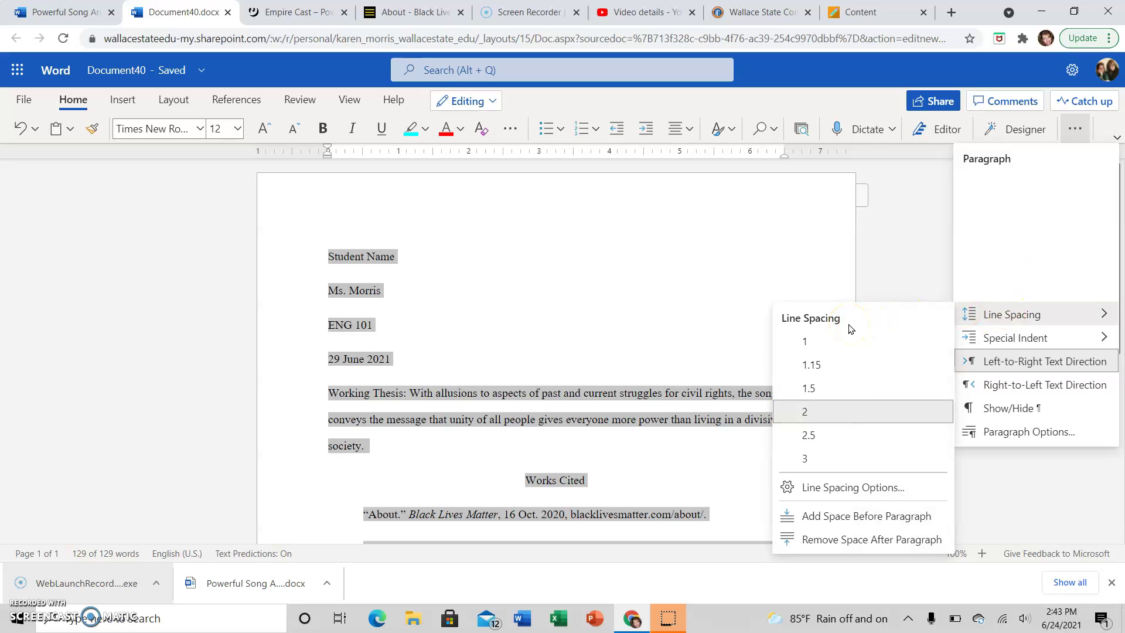
{"action": "left_click", "coordinate": [815, 540]}
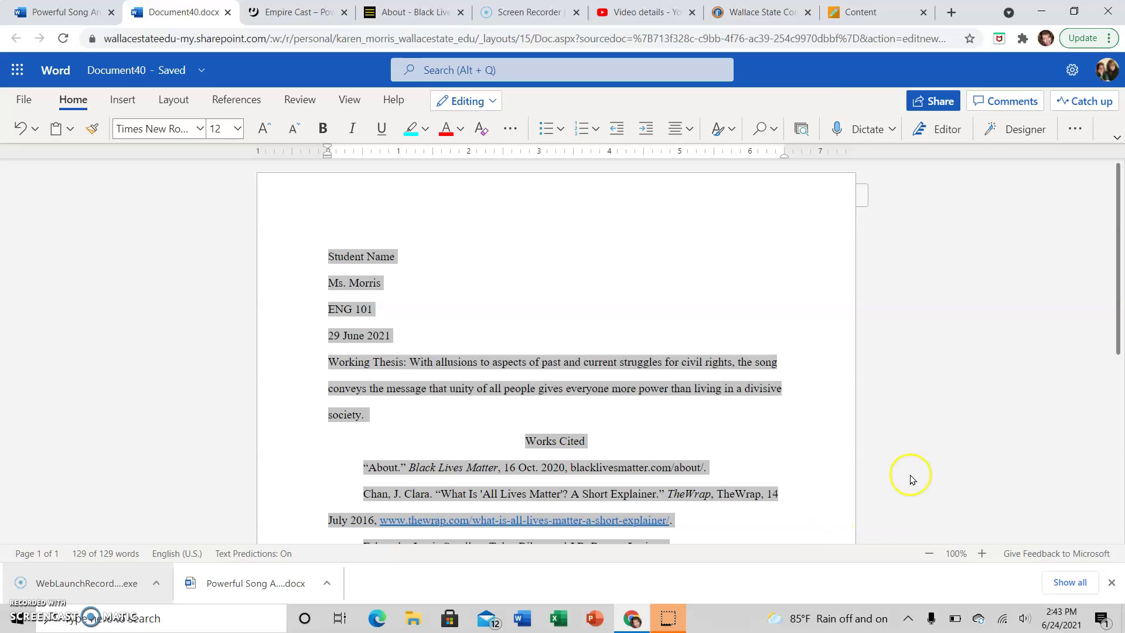
{"action": "scroll", "coordinate": [779, 410], "scroll_direction": "down", "scroll_amount": 2}
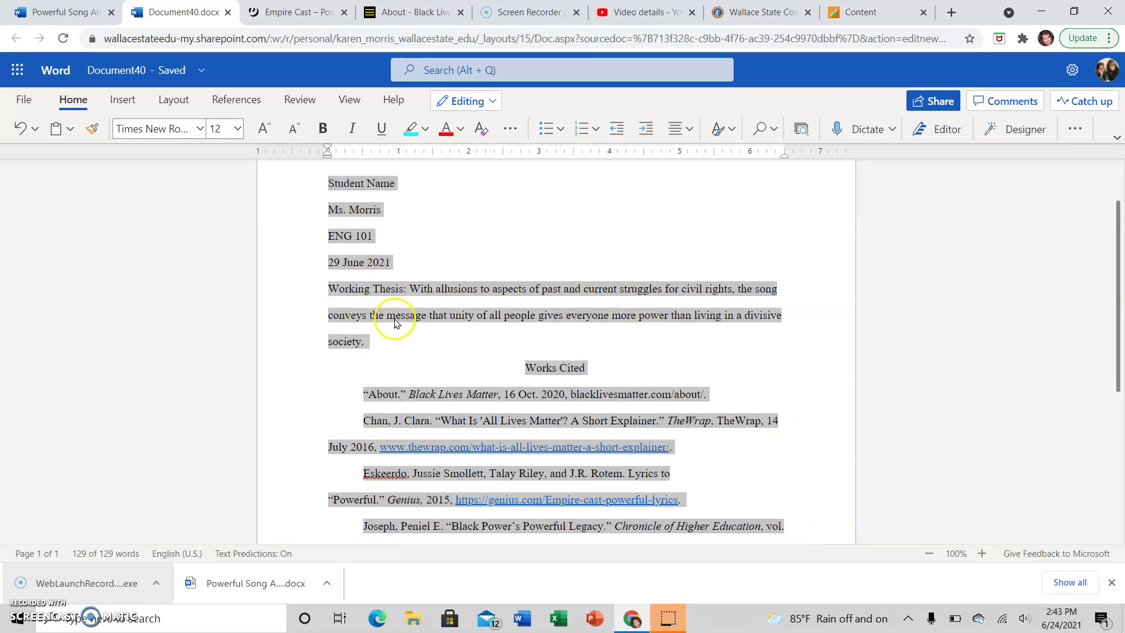
{"action": "scroll", "coordinate": [557, 432], "scroll_direction": "down", "scroll_amount": 2}
{"action": "scroll", "coordinate": [568, 436], "scroll_direction": "up", "scroll_amount": 2}
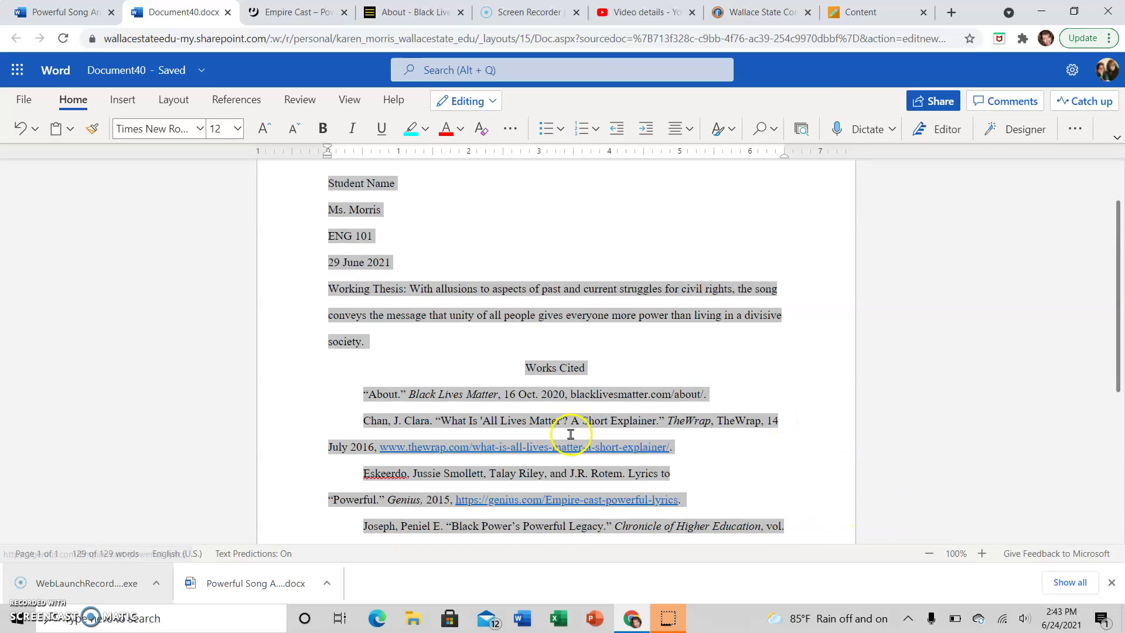
{"action": "left_click", "coordinate": [433, 264]}
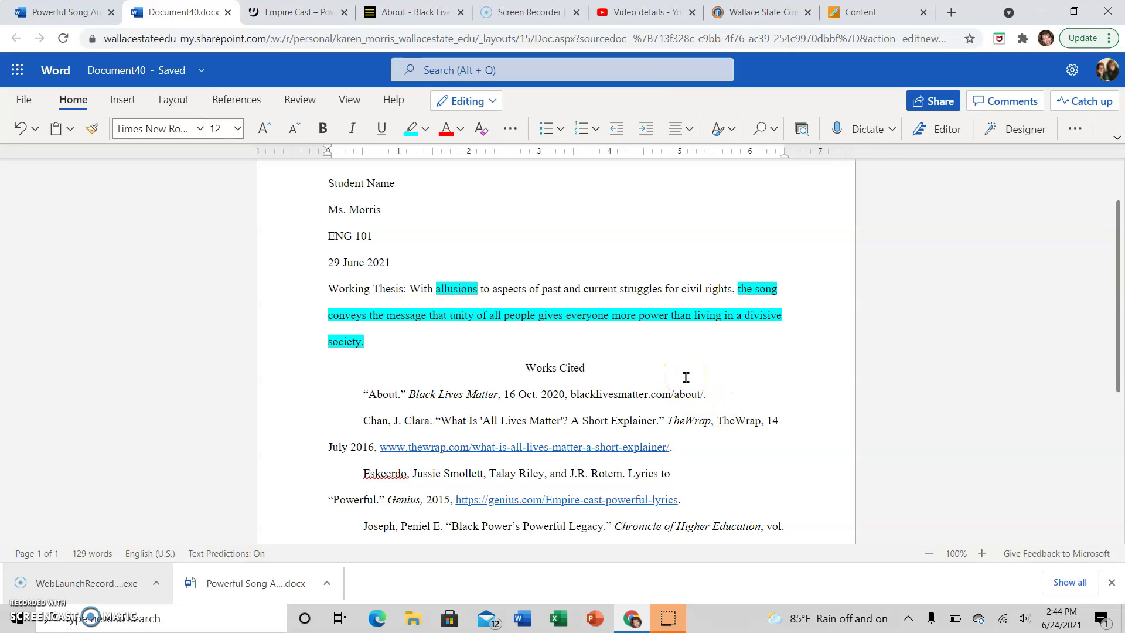
{"action": "scroll", "coordinate": [685, 377], "scroll_direction": "up", "scroll_amount": 1}
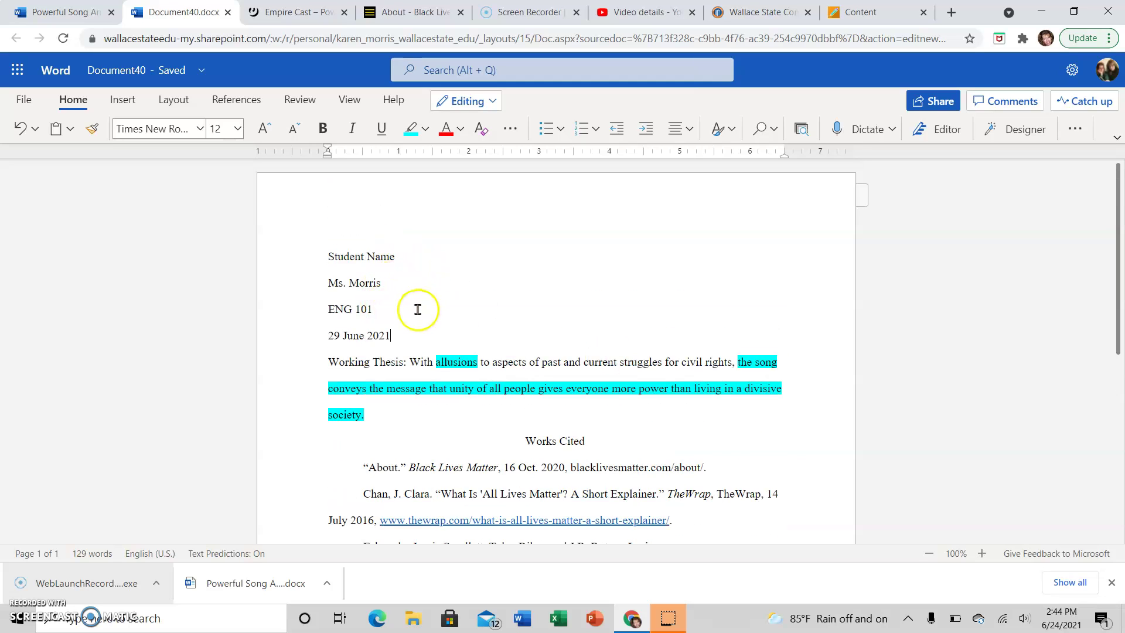
{"action": "scroll", "coordinate": [560, 343], "scroll_direction": "down", "scroll_amount": 1}
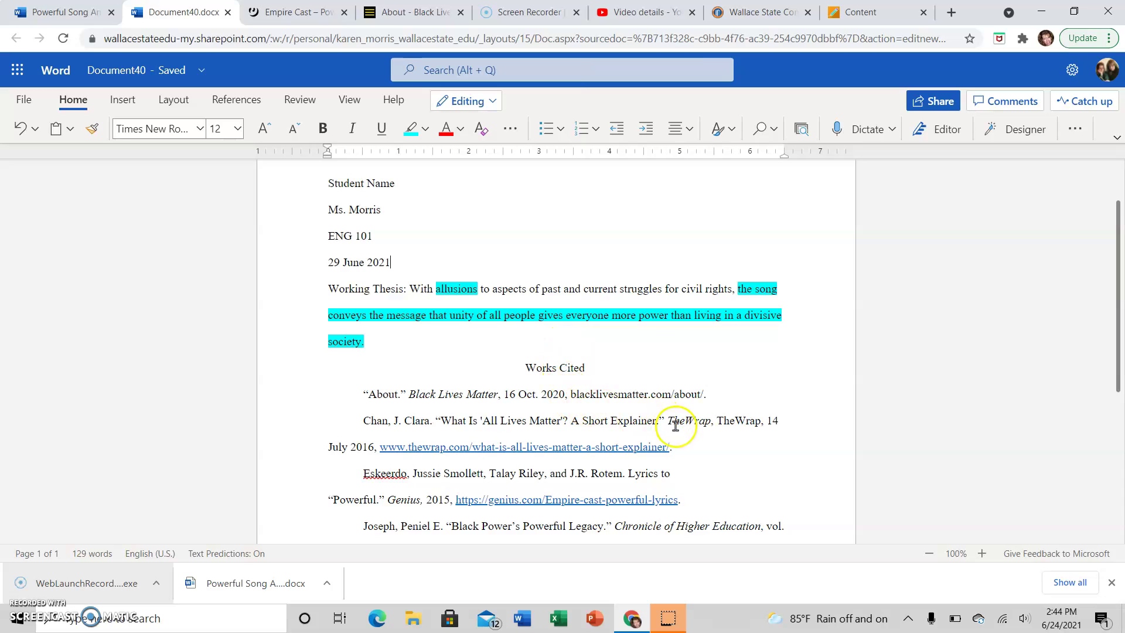
{"action": "scroll", "coordinate": [615, 454], "scroll_direction": "up", "scroll_amount": 1}
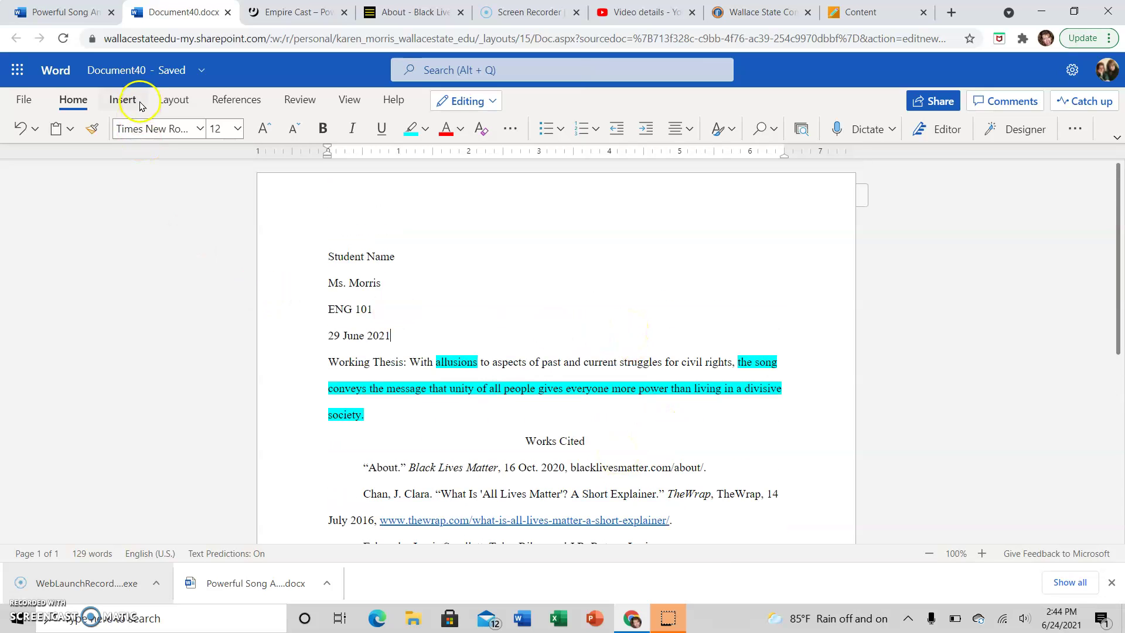
Step: Insert a page number in the top-right header position from Insert > Page Numbers
{"action": "left_click", "coordinate": [117, 105]}
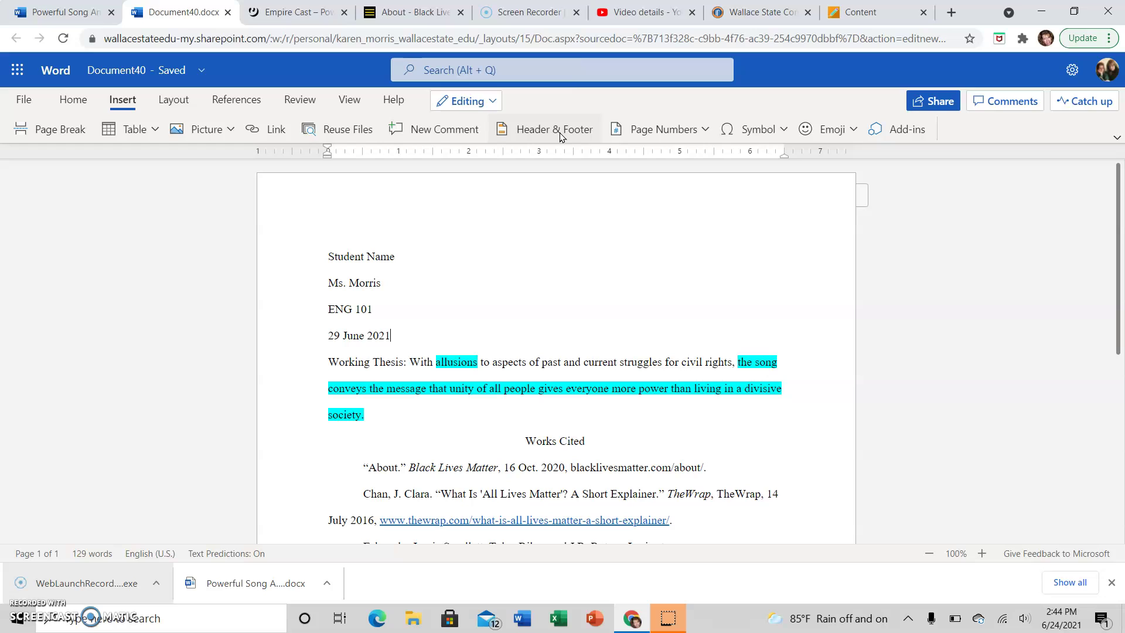
{"action": "left_click", "coordinate": [677, 133]}
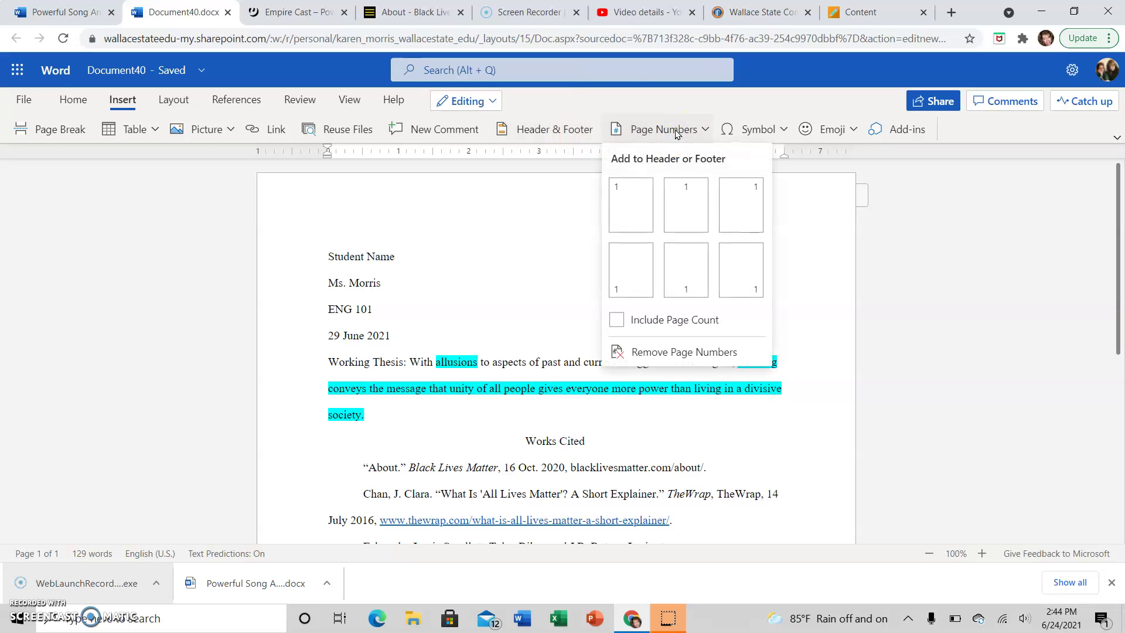
{"action": "left_click", "coordinate": [744, 199]}
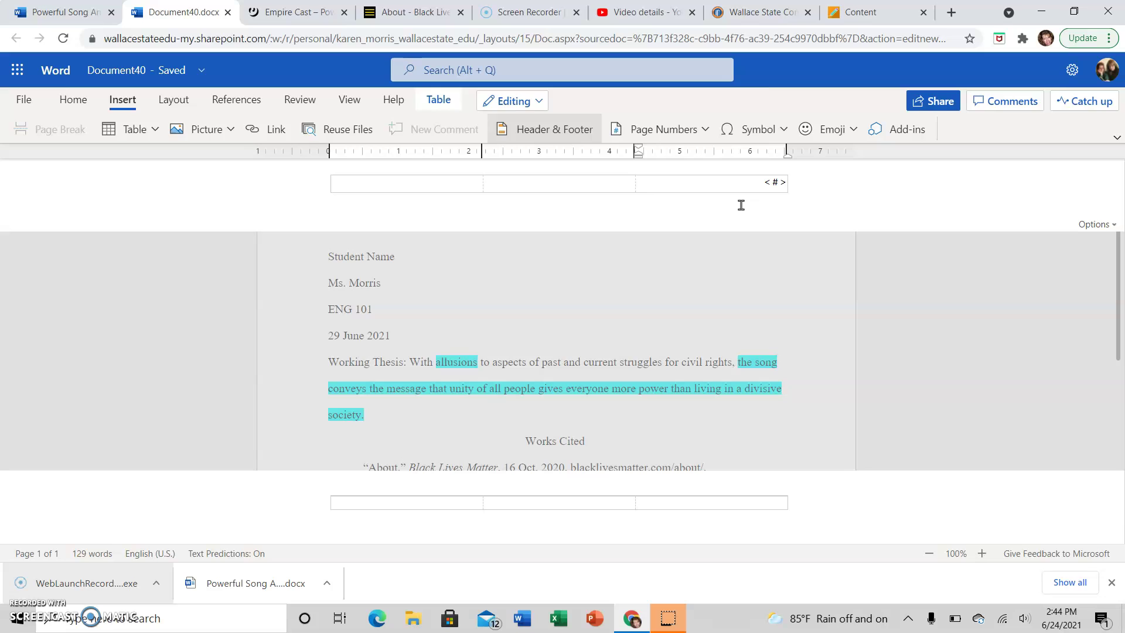
Step: Type 'Laat' before the header page number and set it to Times New Roman
{"action": "type", "text": "Laa"}
{"action": "type", "text": "t"}
{"action": "left_click_drag", "start_coordinate": [740, 180], "coordinate": [774, 181]}
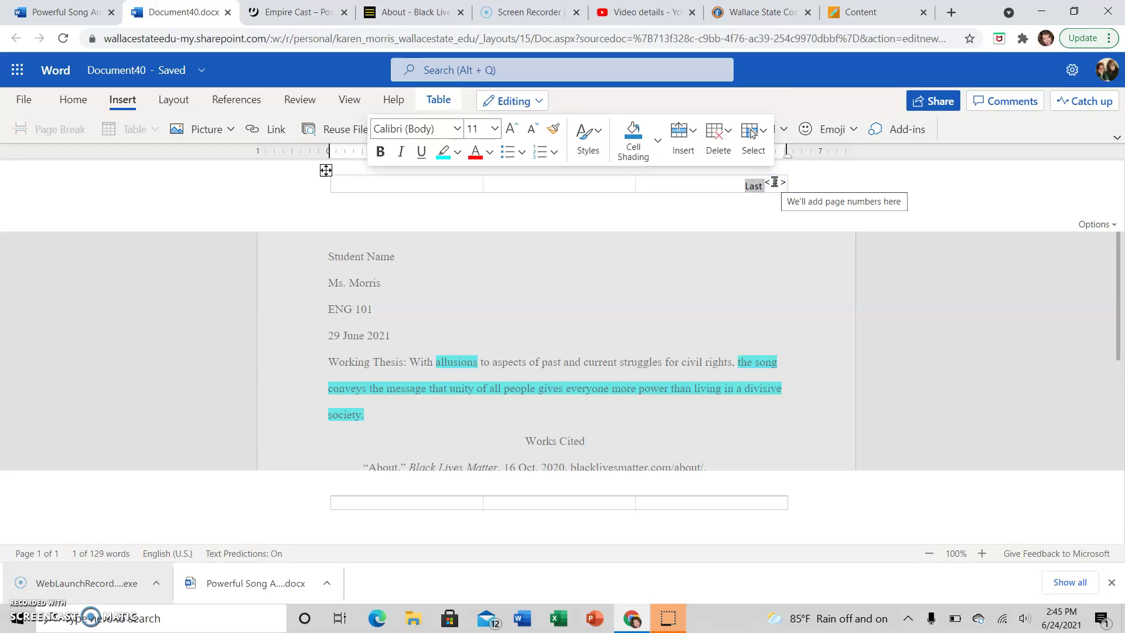
{"action": "left_click", "coordinate": [457, 129]}
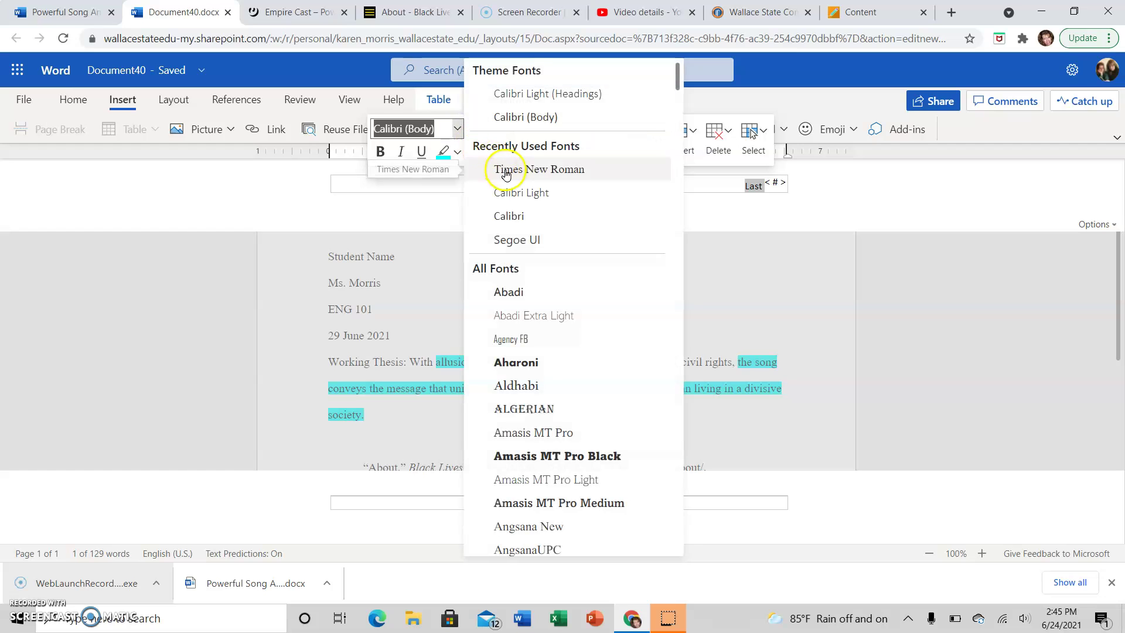
{"action": "left_click", "coordinate": [505, 170]}
{"action": "left_click", "coordinate": [494, 128]}
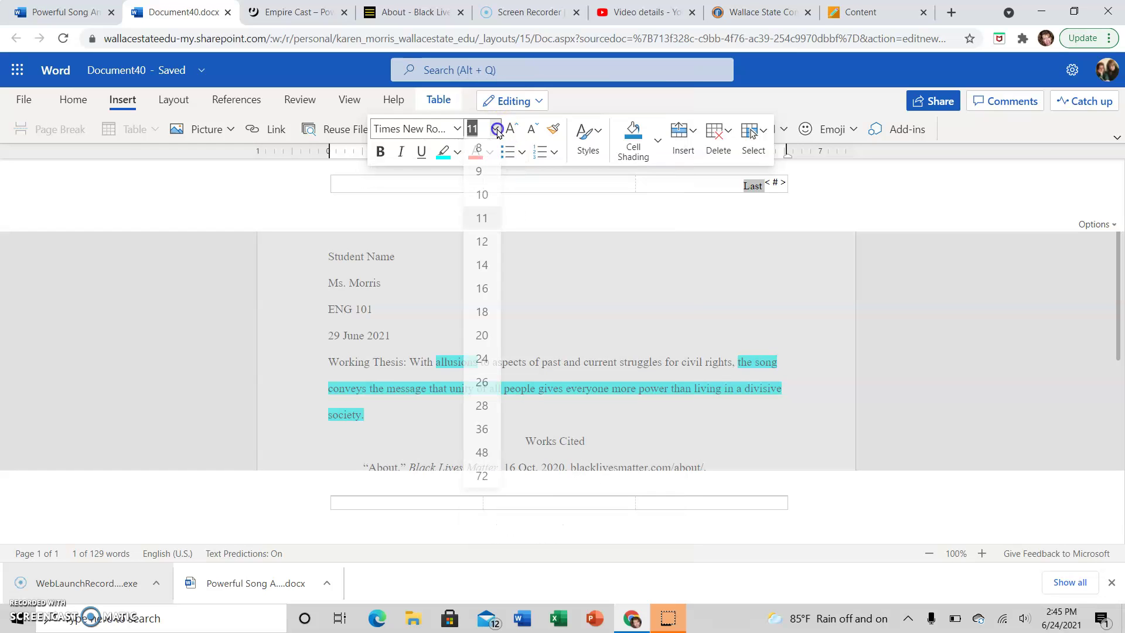
Step: Set the header word to size 12 and return to the document body
{"action": "left_click", "coordinate": [484, 244]}
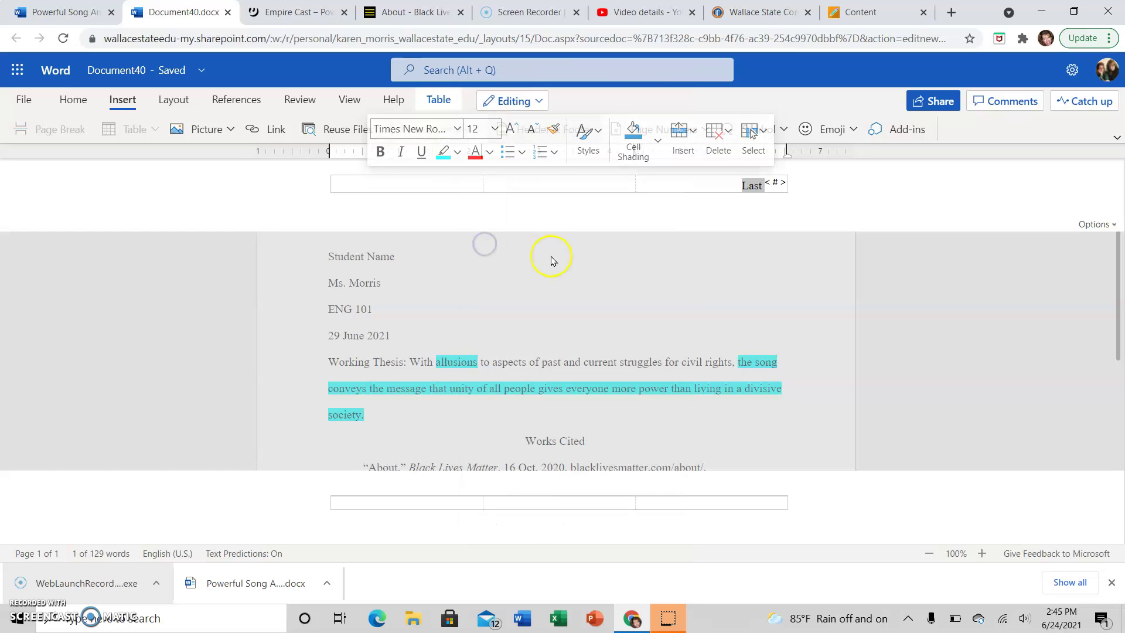
{"action": "left_click", "coordinate": [706, 283]}
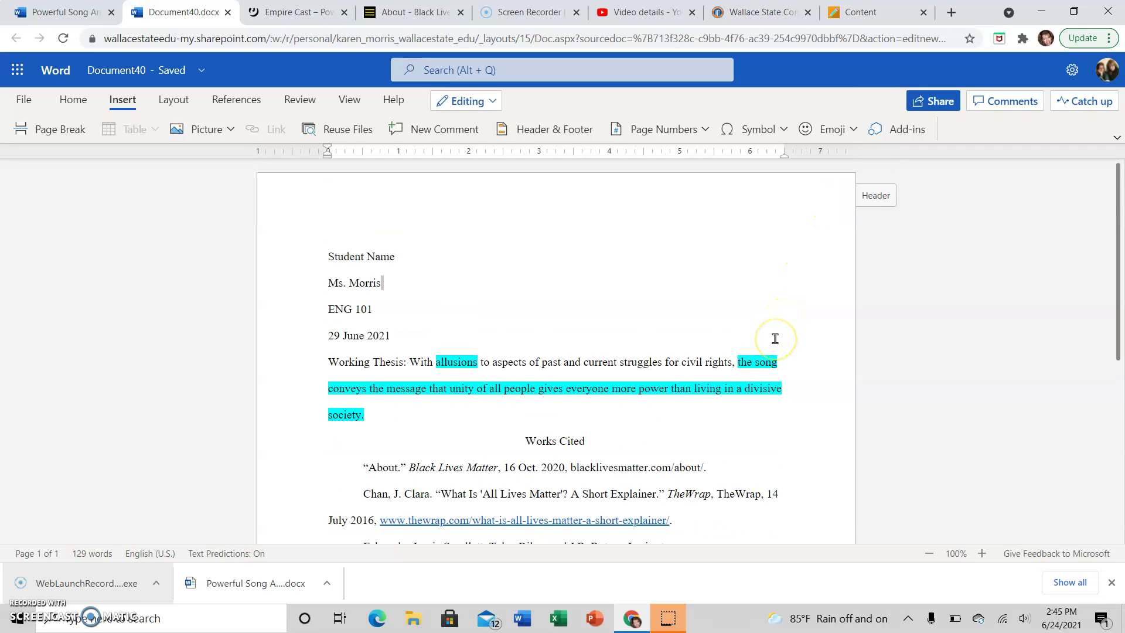
{"action": "scroll", "coordinate": [775, 338], "scroll_direction": "down", "scroll_amount": 1}
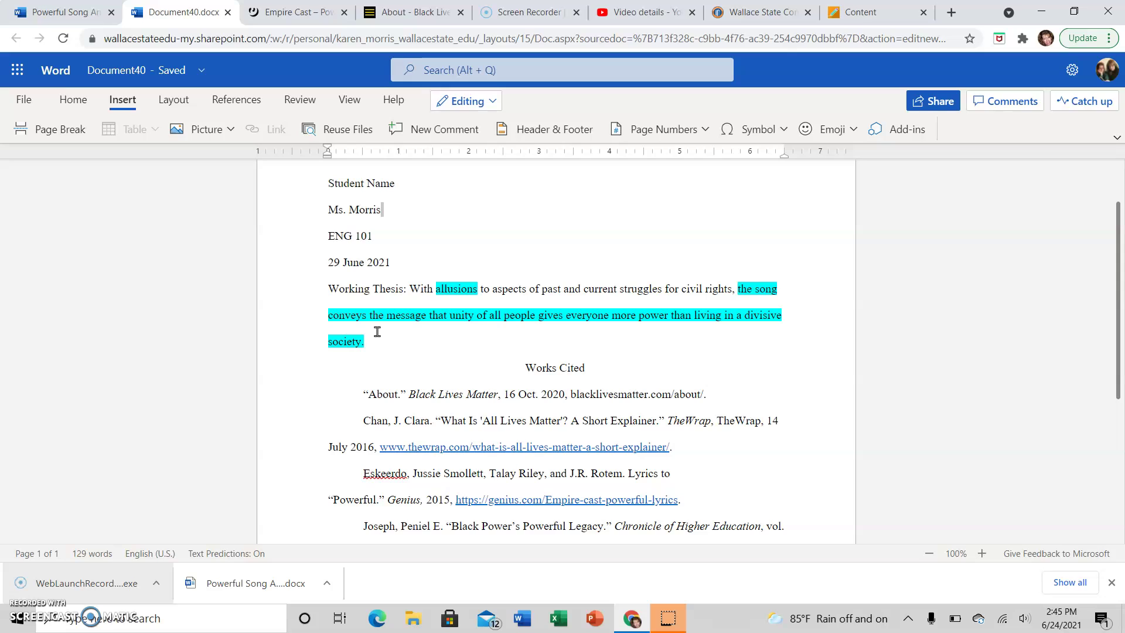
Step: Place the caret after the thesis sentence and review the Works Cited entries
{"action": "left_click", "coordinate": [423, 340]}
{"action": "left_click", "coordinate": [434, 345]}
{"action": "scroll", "coordinate": [679, 390], "scroll_direction": "down", "scroll_amount": 5}
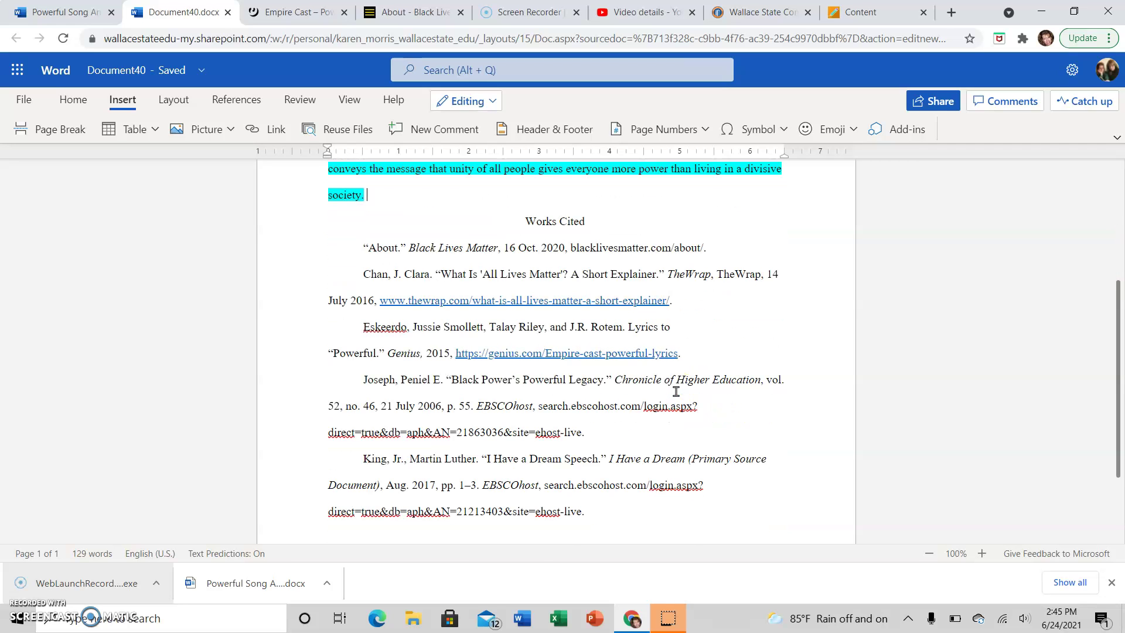
{"action": "scroll", "coordinate": [675, 391], "scroll_direction": "up", "scroll_amount": 3}
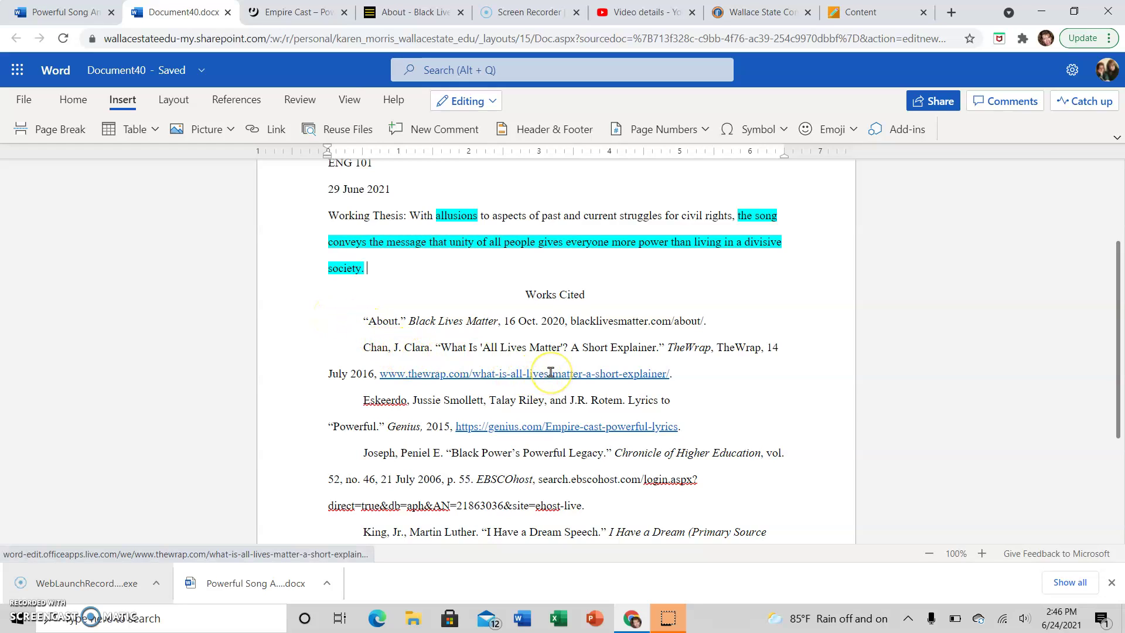
{"action": "scroll", "coordinate": [767, 408], "scroll_direction": "down", "scroll_amount": 1}
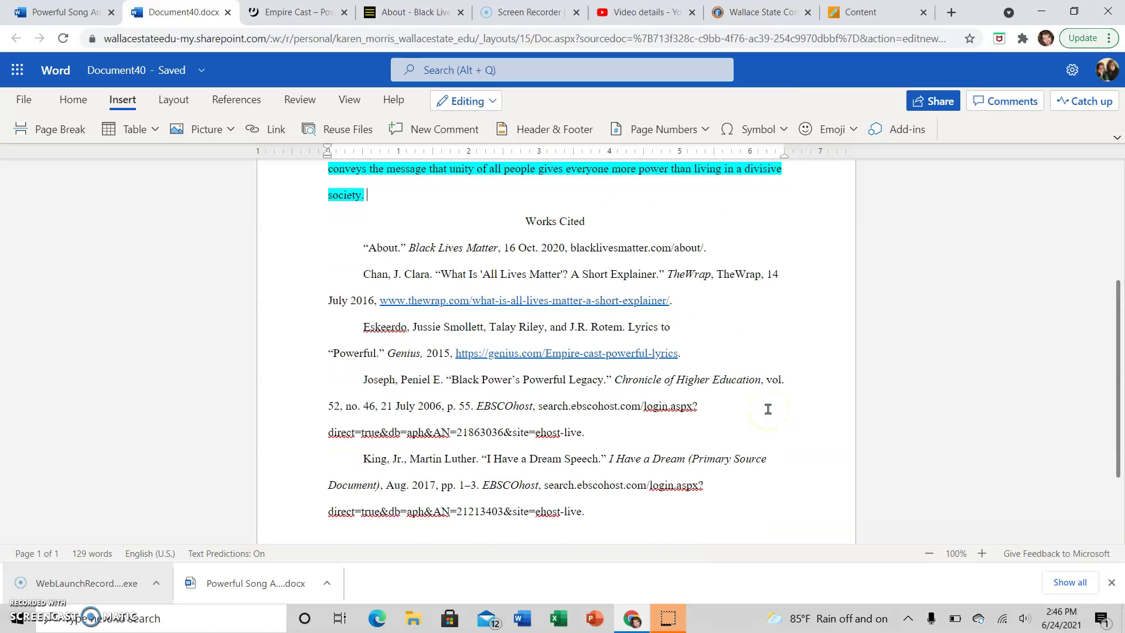
Step: Select the Works Cited entries and open the Home tab's More Options paragraph menu
{"action": "left_click_drag", "start_coordinate": [585, 511], "coordinate": [294, 459]}
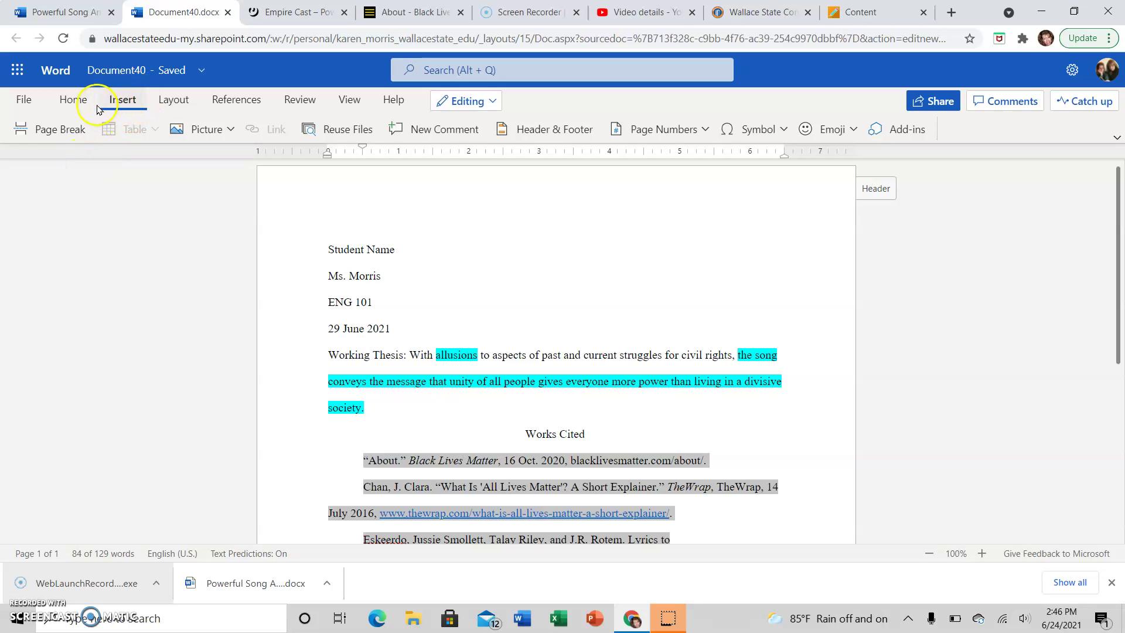
{"action": "left_click", "coordinate": [69, 100]}
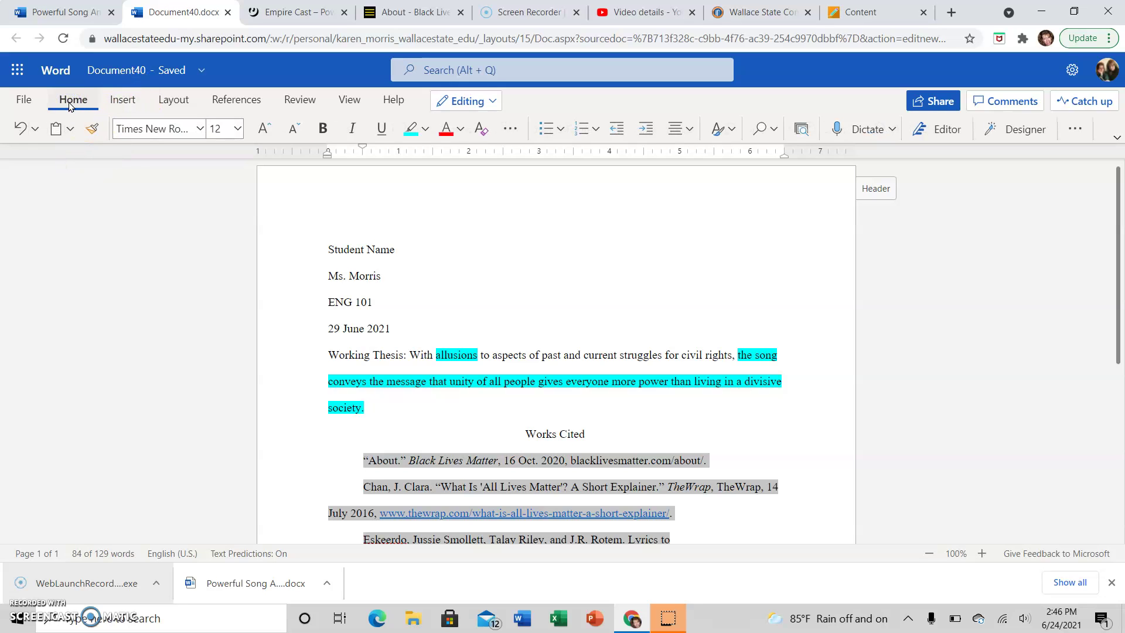
{"action": "left_click", "coordinate": [1074, 131]}
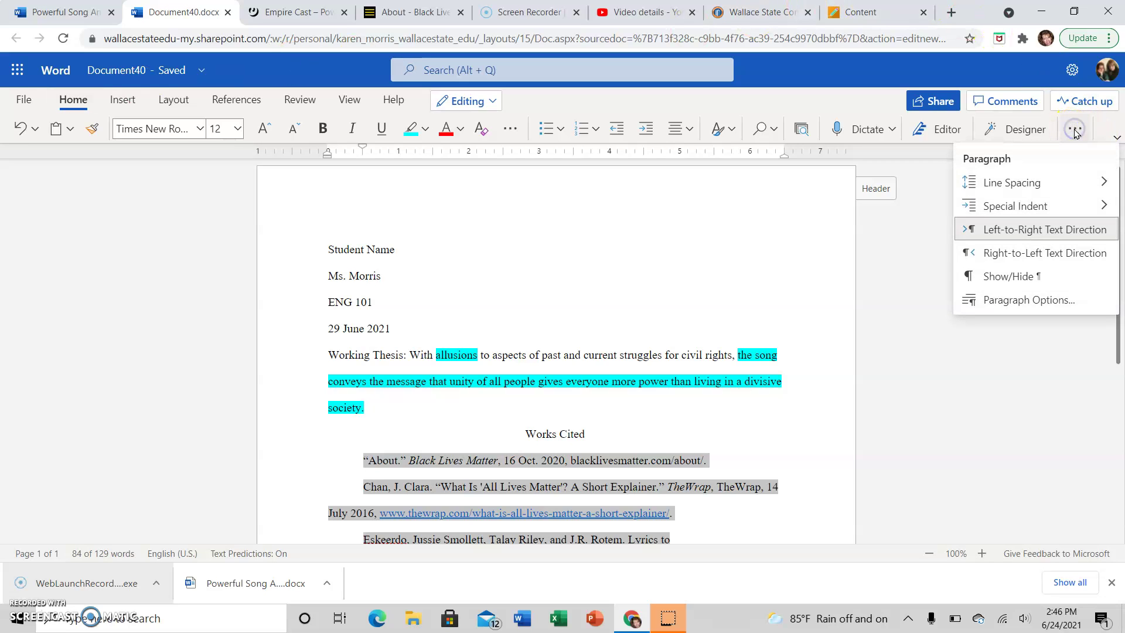
{"action": "mouse_move", "coordinate": [1062, 208]}
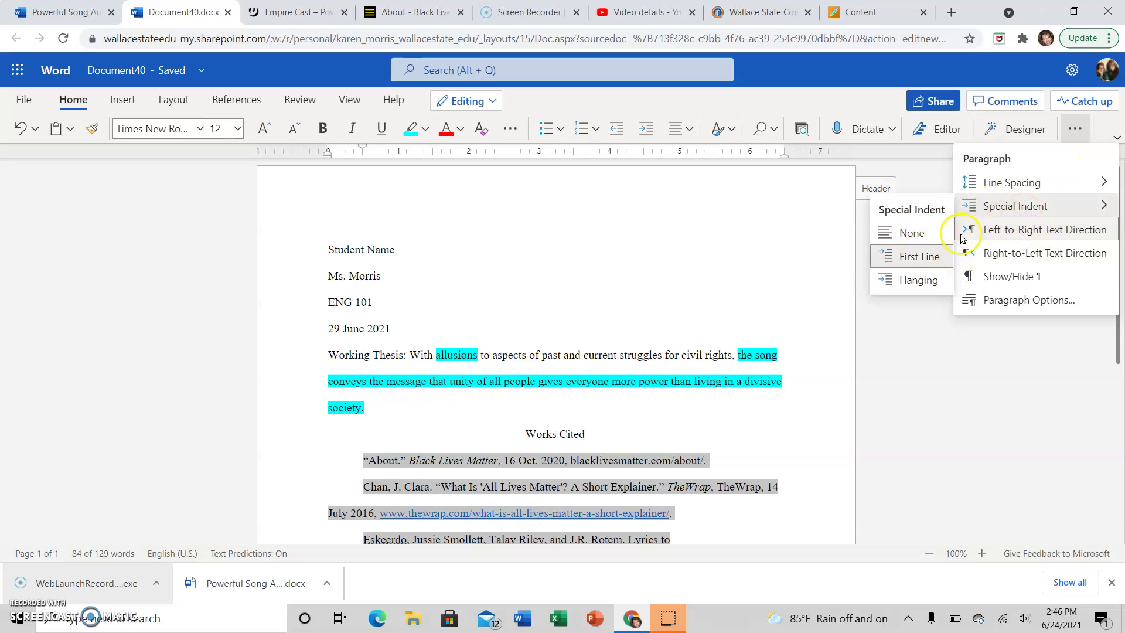
Step: Apply a hanging indent to the selected Works Cited entries
{"action": "left_click", "coordinate": [934, 283]}
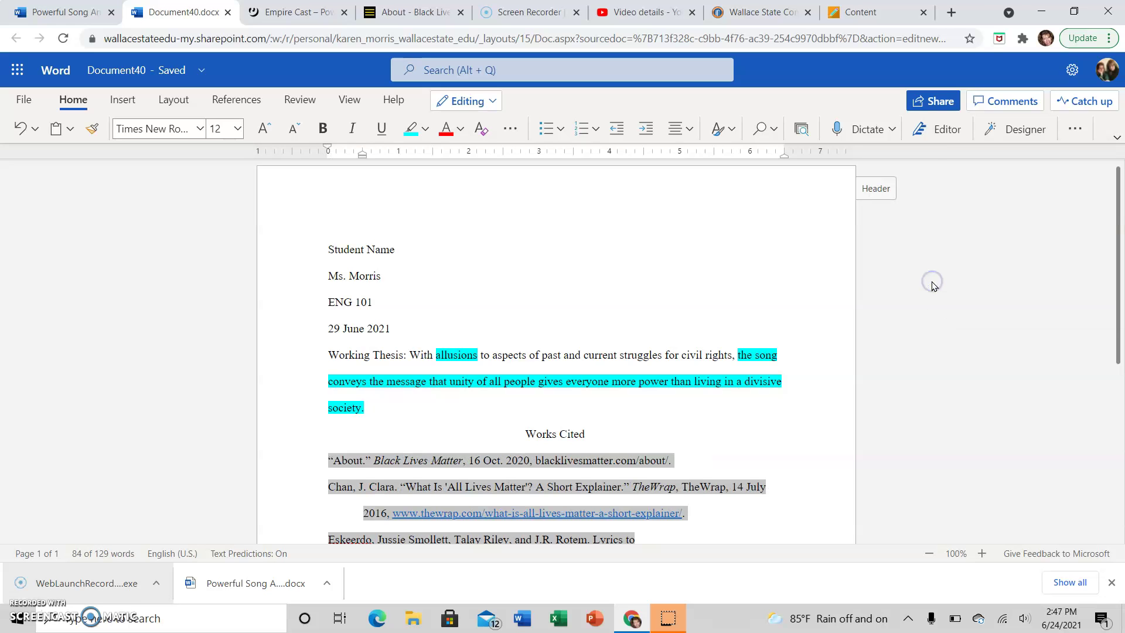
{"action": "scroll", "coordinate": [750, 341], "scroll_direction": "down", "scroll_amount": 3}
{"action": "scroll", "coordinate": [749, 341], "scroll_direction": "down", "scroll_amount": 1}
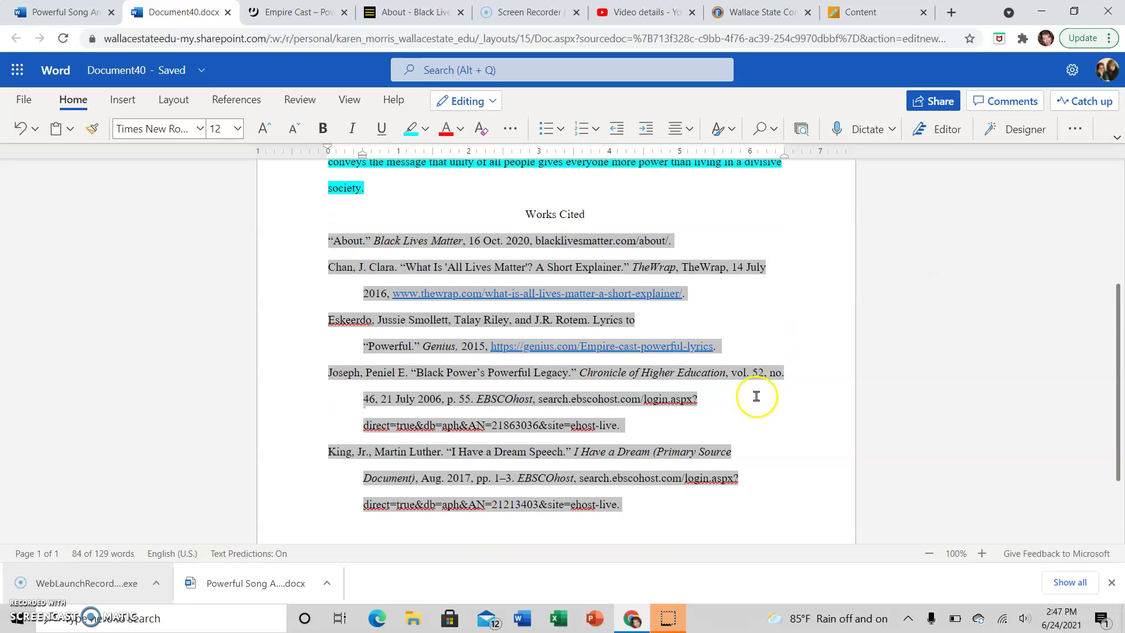
{"action": "left_click", "coordinate": [780, 336]}
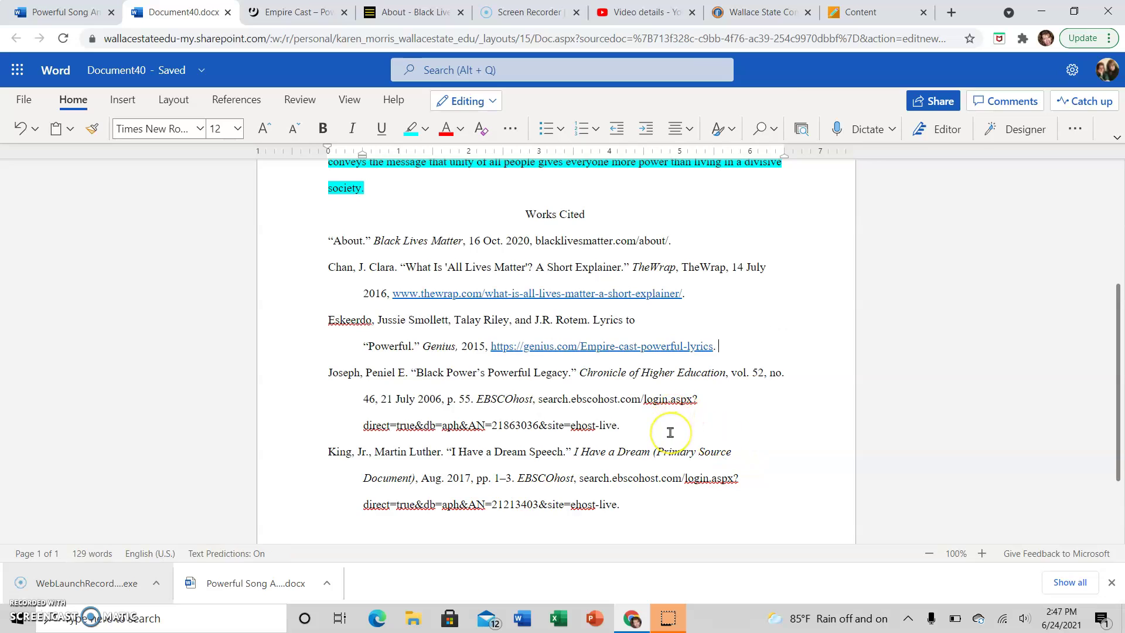
{"action": "scroll", "coordinate": [669, 432], "scroll_direction": "up", "scroll_amount": 1}
Step: Add and then delete blank lines after the About and Chan entries, leaving no gaps
{"action": "left_click", "coordinate": [688, 318]}
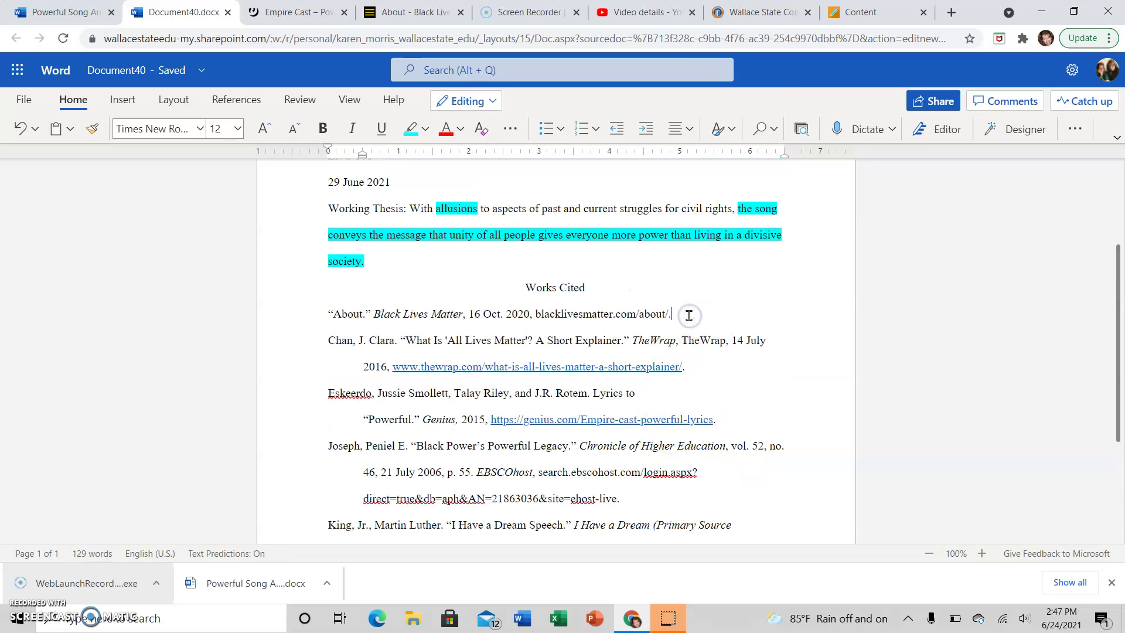
{"action": "key", "text": "Return"}
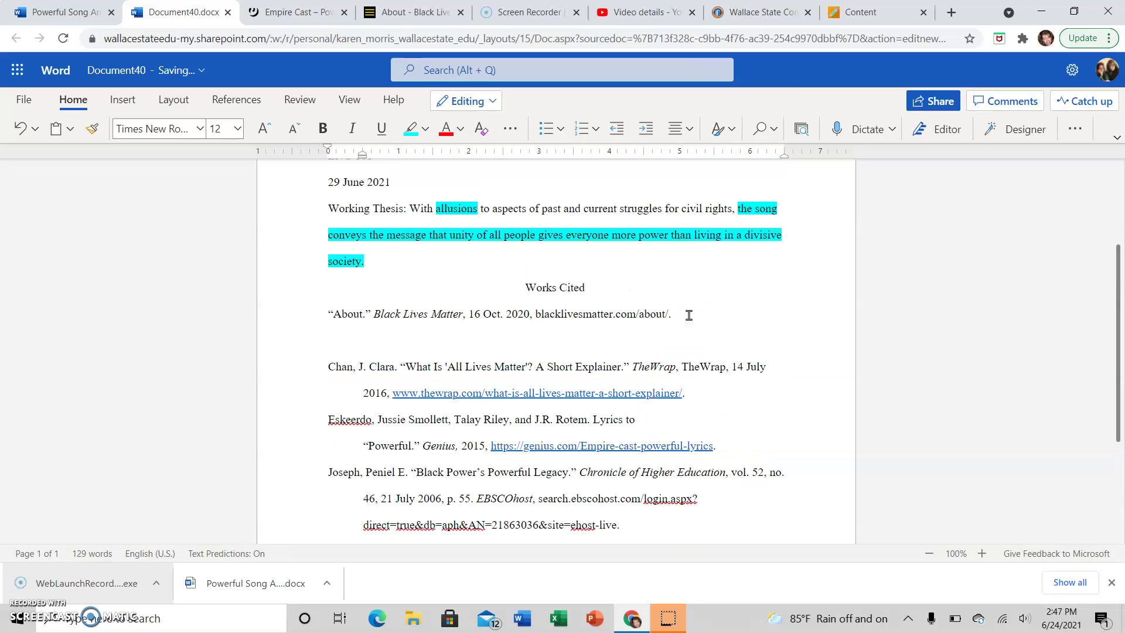
{"action": "left_click", "coordinate": [711, 396]}
{"action": "key", "text": "Return"}
{"action": "scroll", "coordinate": [713, 398], "scroll_direction": "down", "scroll_amount": 1}
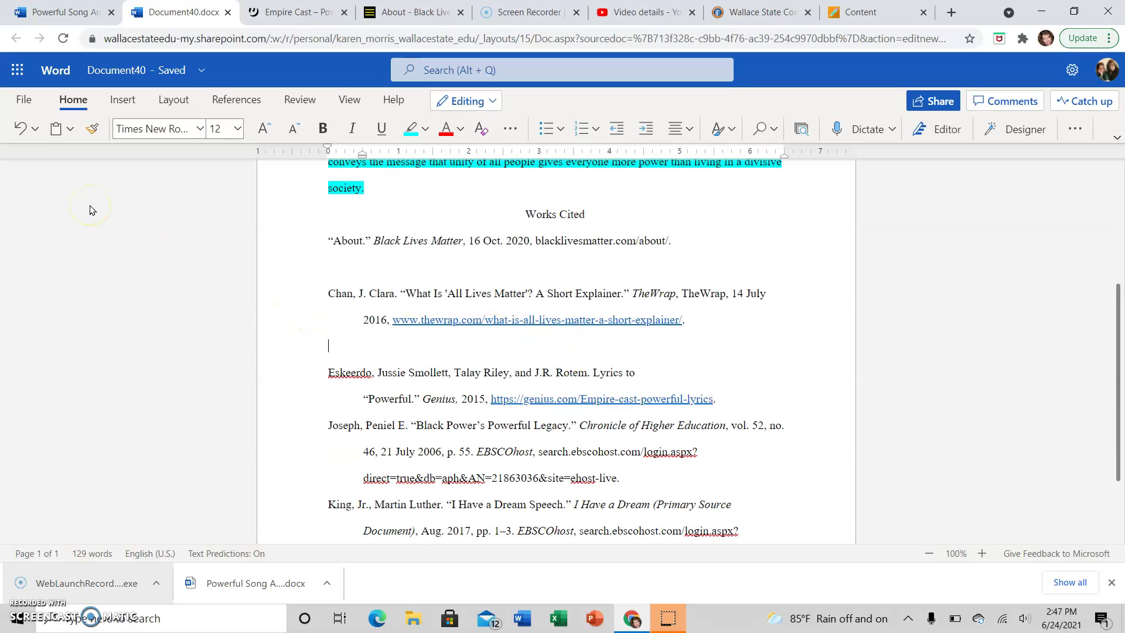
{"action": "key", "text": "BackSpace"}
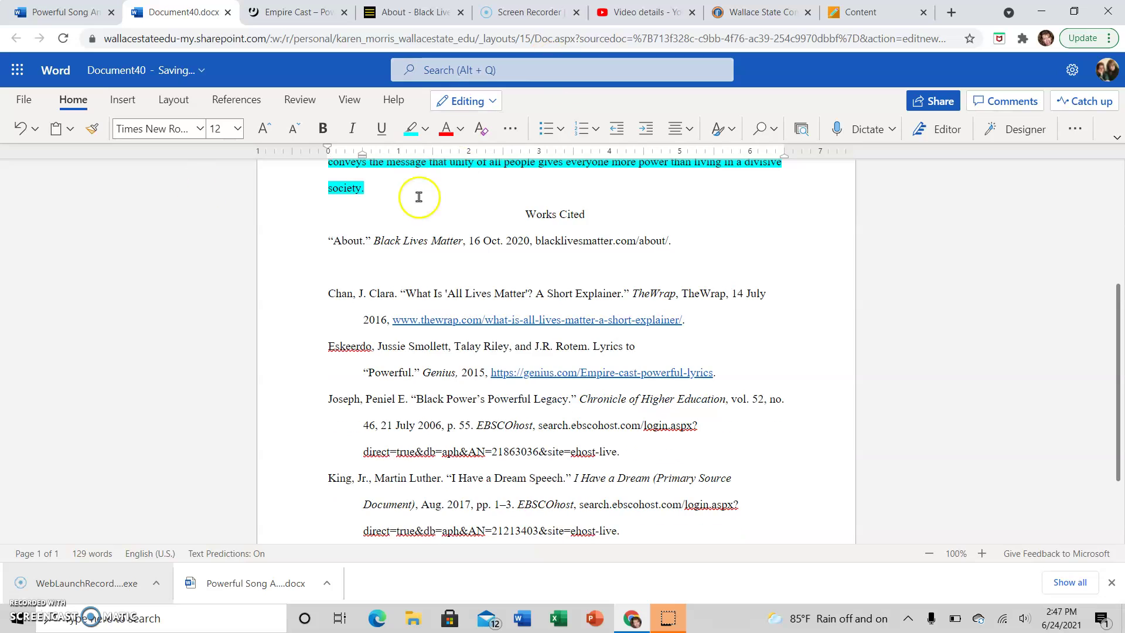
{"action": "left_click", "coordinate": [359, 260]}
{"action": "key", "text": "BackSpace"}
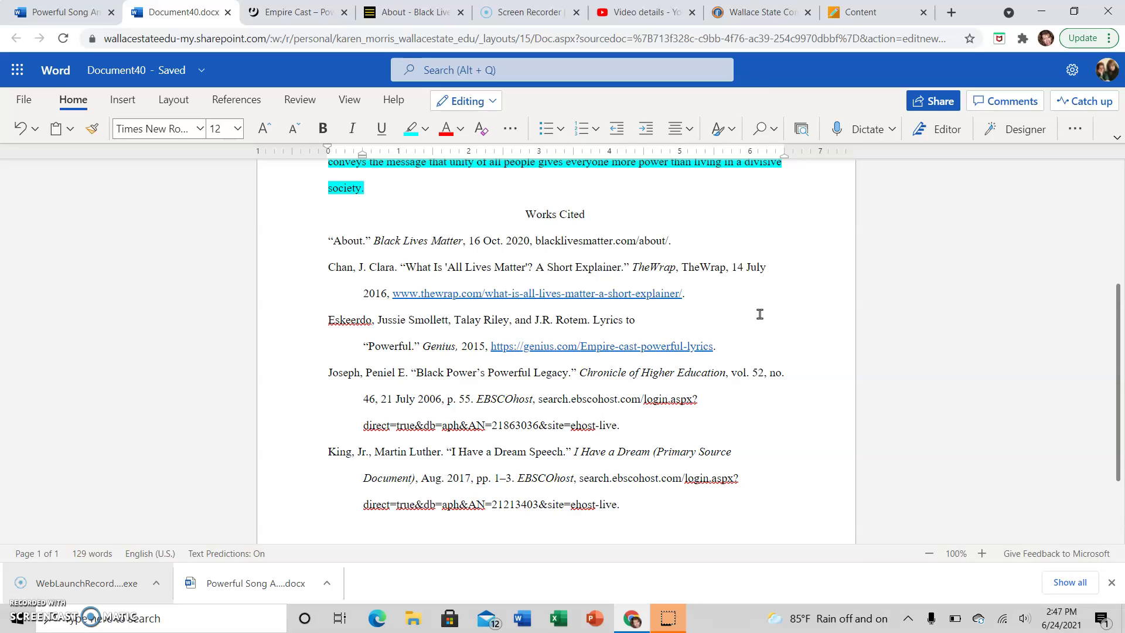
{"action": "scroll", "coordinate": [760, 314], "scroll_direction": "up", "scroll_amount": 1}
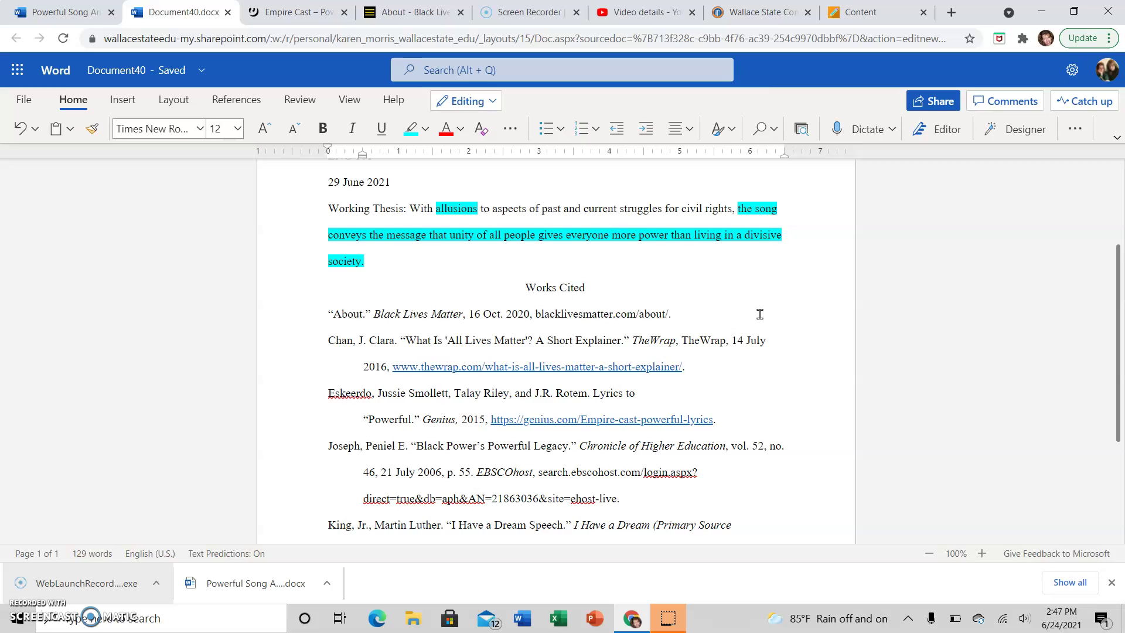
{"action": "scroll", "coordinate": [760, 314], "scroll_direction": "up", "scroll_amount": 2}
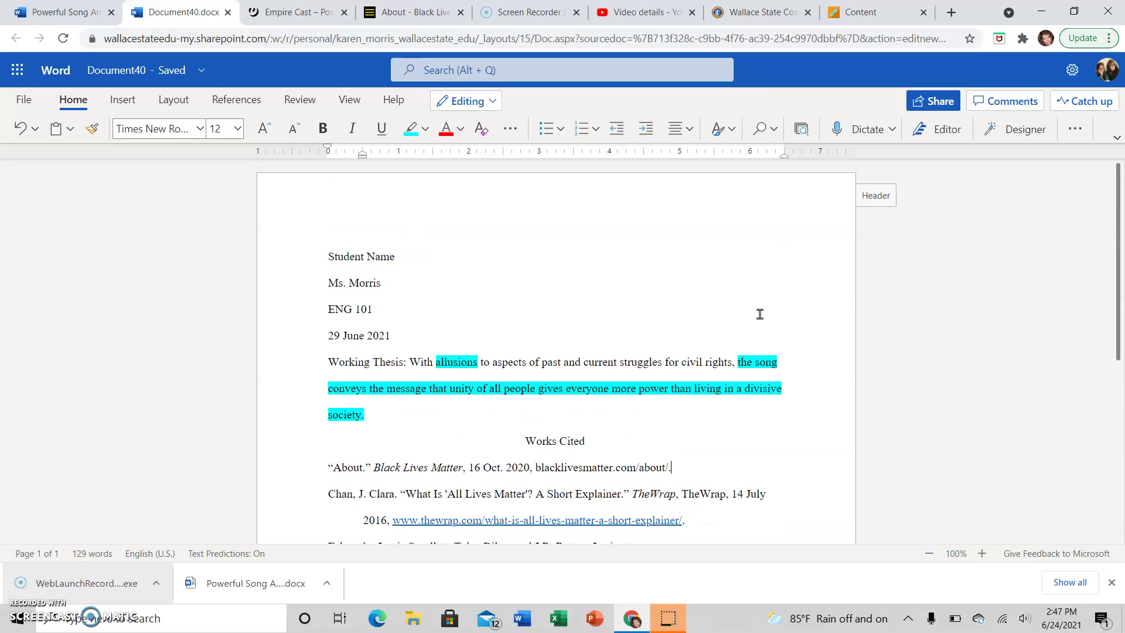
{"action": "scroll", "coordinate": [760, 314], "scroll_direction": "down", "scroll_amount": 1}
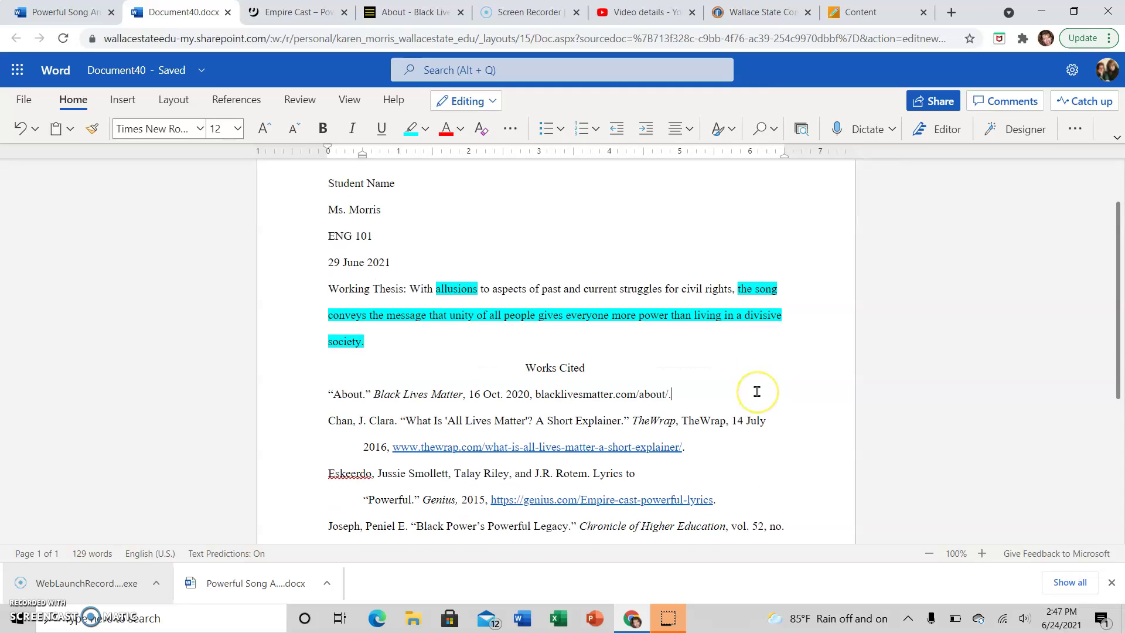
{"action": "scroll", "coordinate": [757, 392], "scroll_direction": "down", "scroll_amount": 1}
{"action": "scroll", "coordinate": [756, 392], "scroll_direction": "down", "scroll_amount": 1}
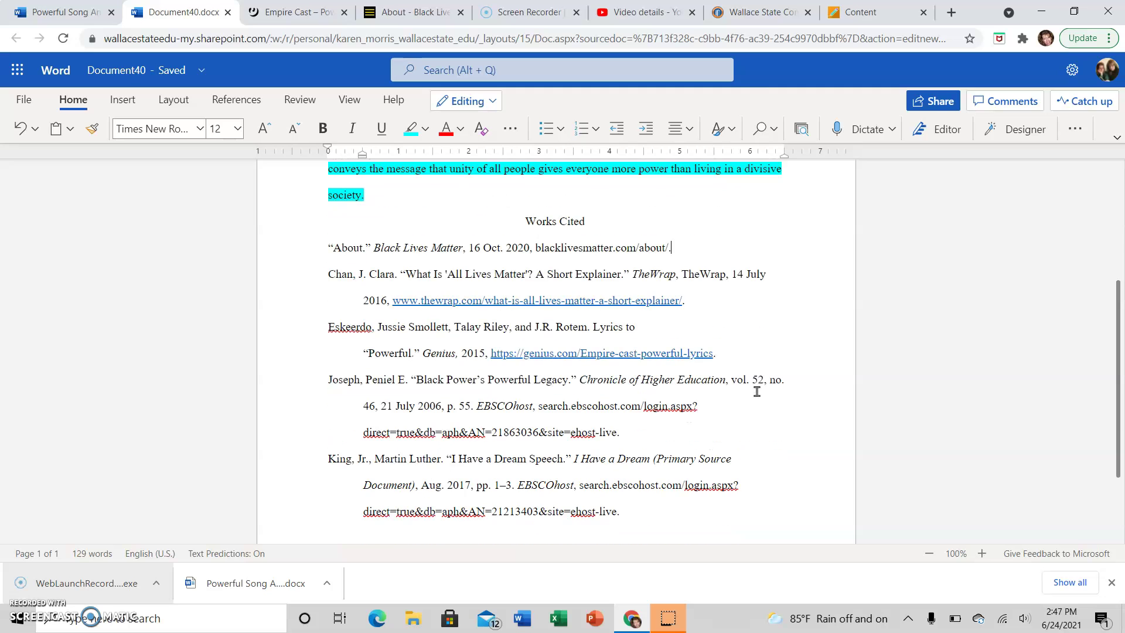
{"action": "left_click", "coordinate": [756, 383]}
{"action": "scroll", "coordinate": [756, 384], "scroll_direction": "up", "scroll_amount": 2}
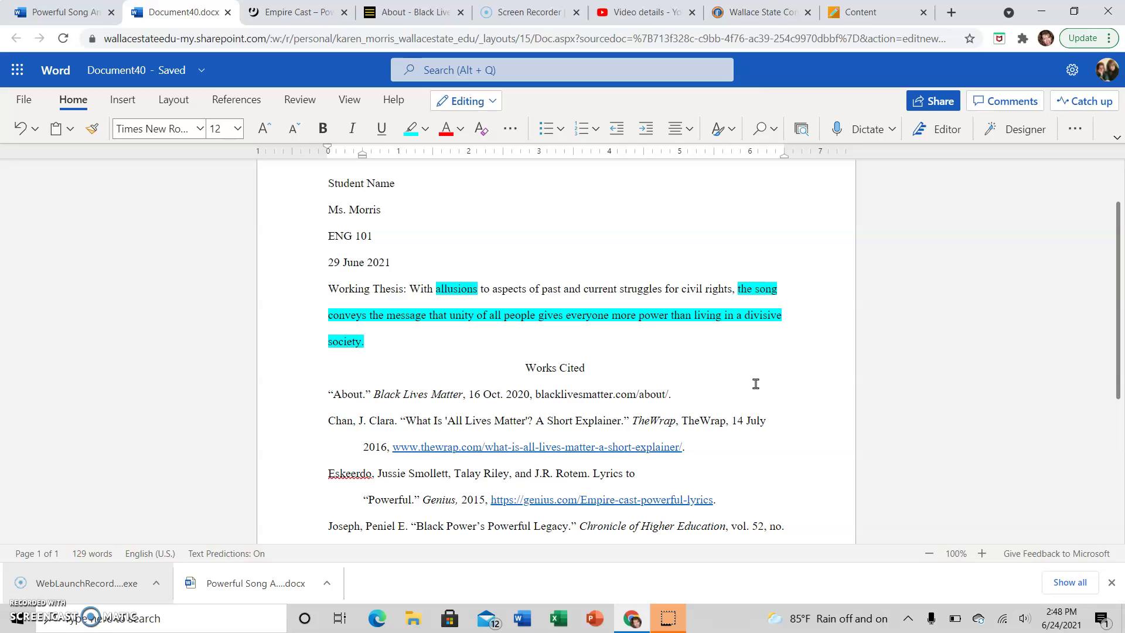
{"action": "left_click", "coordinate": [686, 353]}
{"action": "left_click", "coordinate": [690, 276]}
{"action": "scroll", "coordinate": [691, 276], "scroll_direction": "up", "scroll_amount": 2}
{"action": "left_click", "coordinate": [947, 130]}
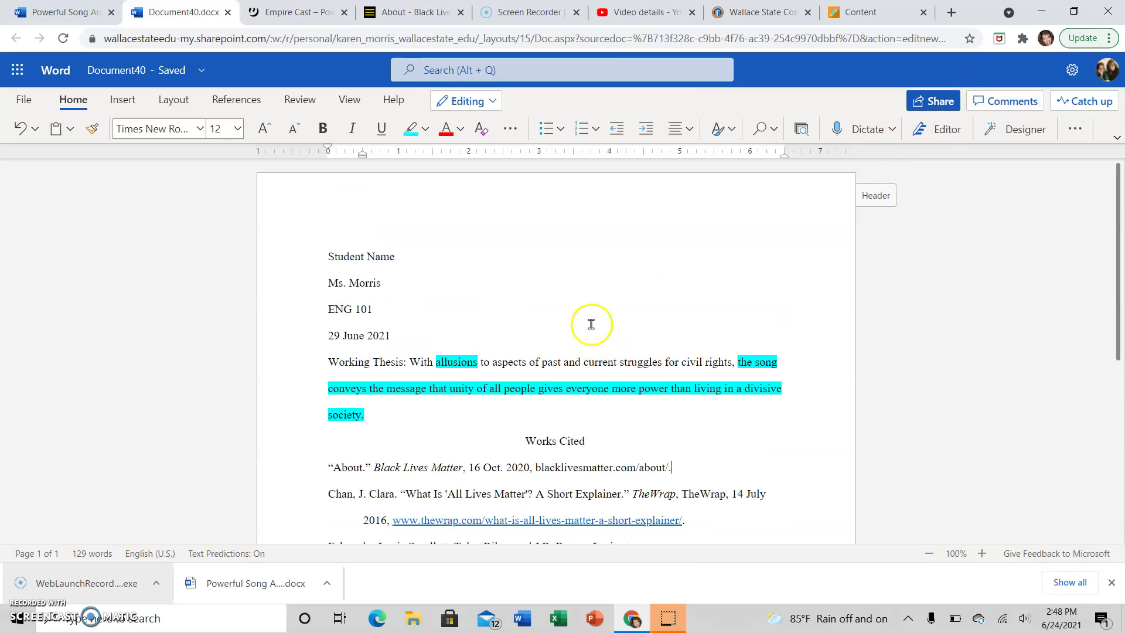
Step: Download a copy of the document as Document40.docx via File > Save as
{"action": "left_click", "coordinate": [23, 100]}
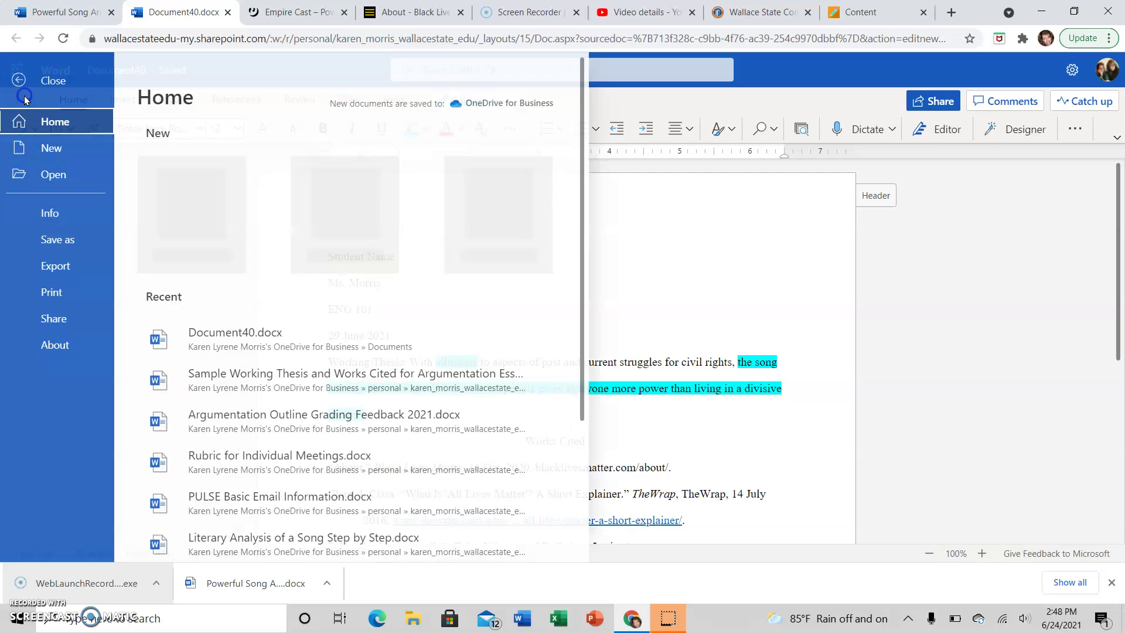
{"action": "left_click", "coordinate": [68, 236]}
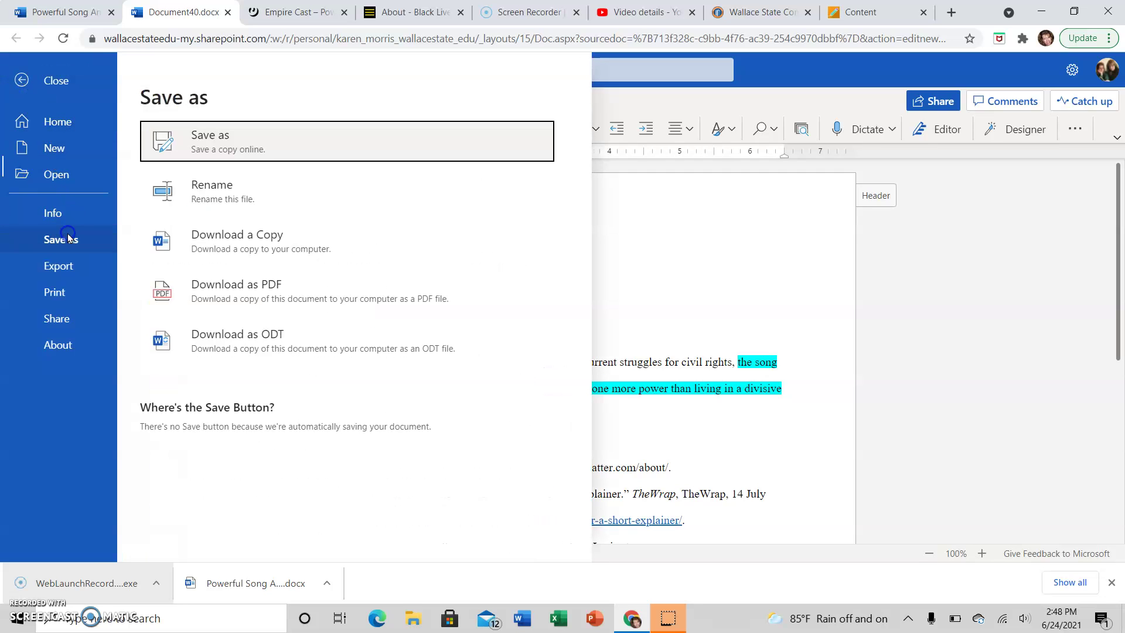
{"action": "left_click", "coordinate": [261, 236]}
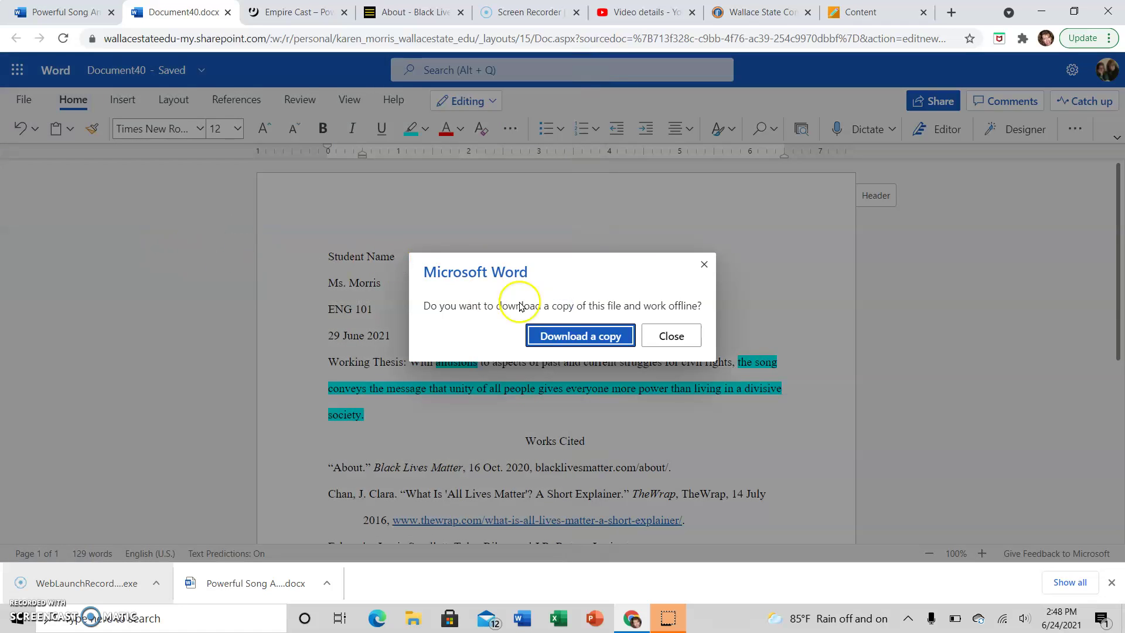
{"action": "left_click", "coordinate": [591, 339]}
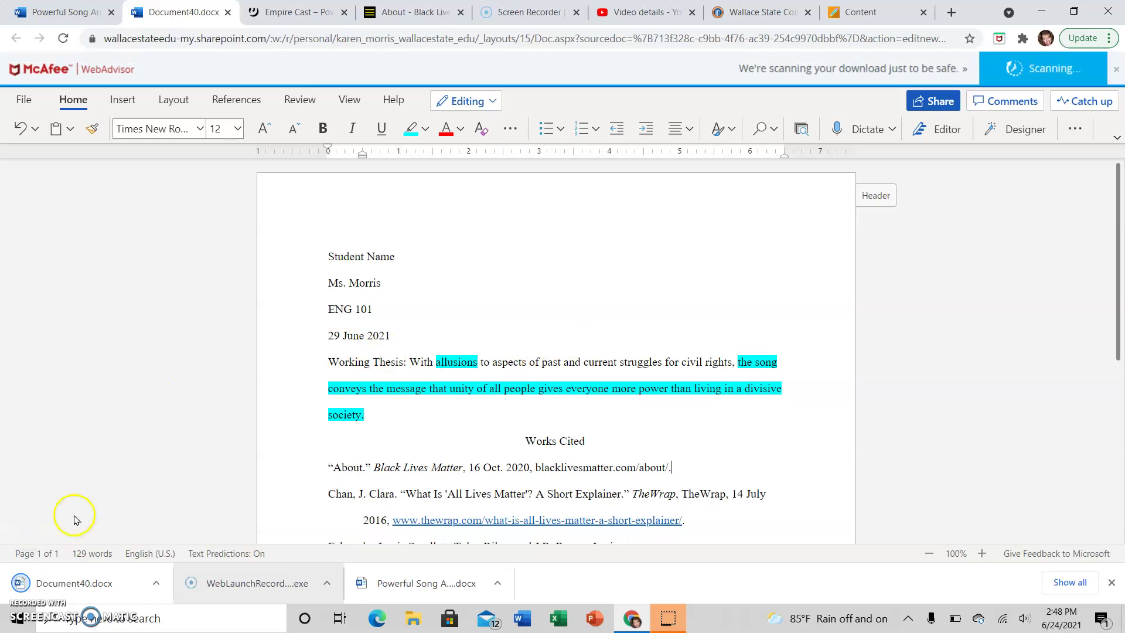
Step: Replace the title-bar file name with 'Working Thesis of Literary Analysis of a Song'
{"action": "left_click", "coordinate": [80, 585]}
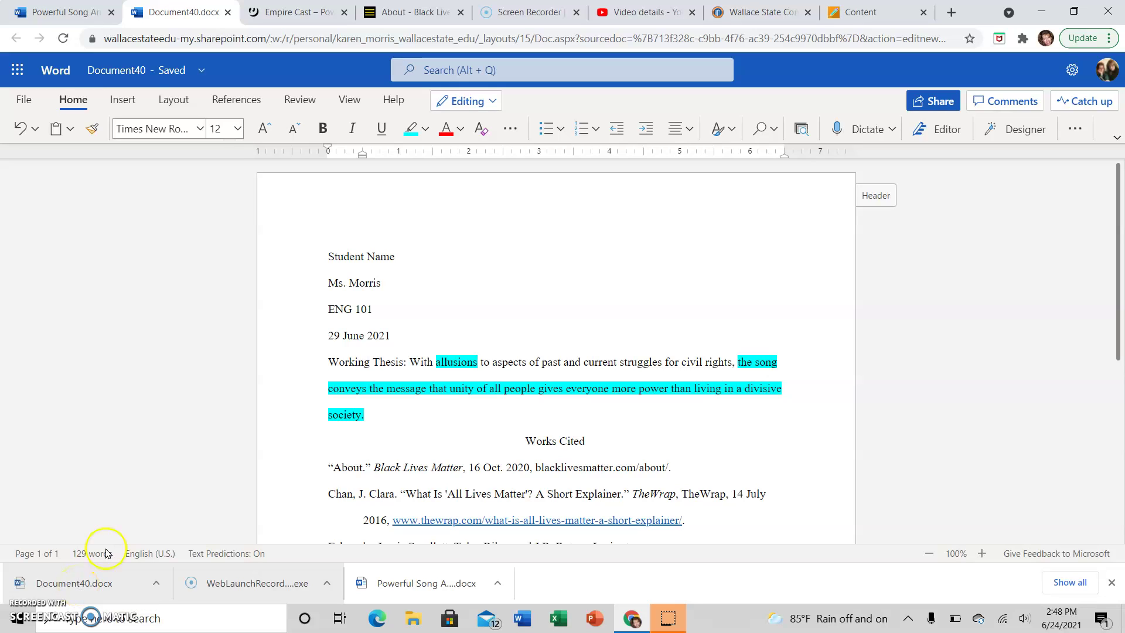
{"action": "left_click", "coordinate": [136, 65]}
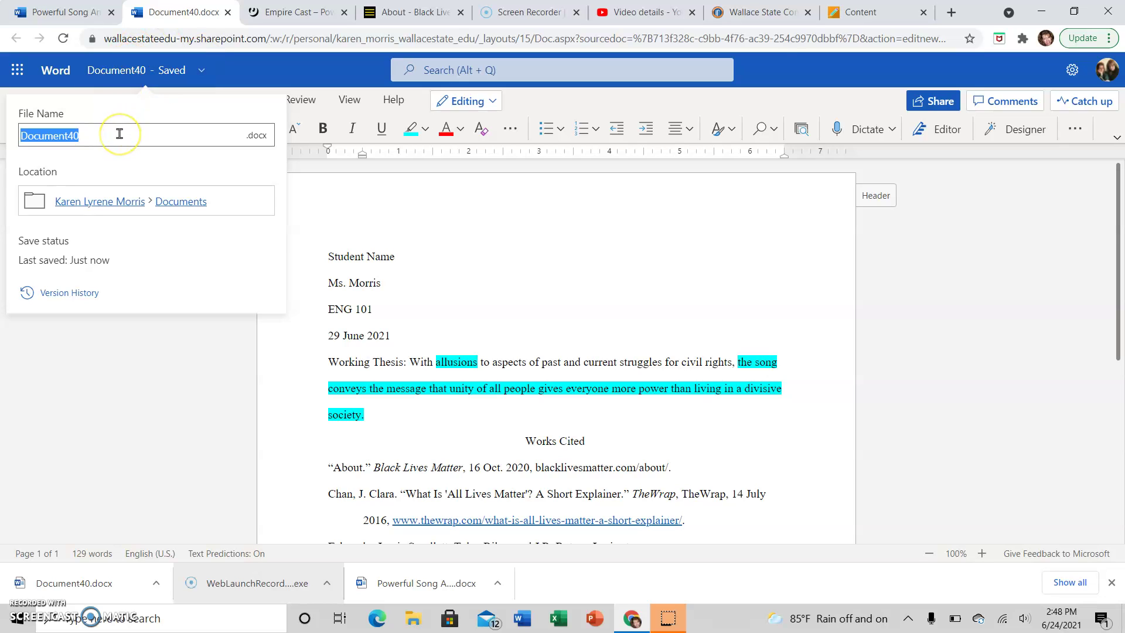
{"action": "type", "text": "Workin"}
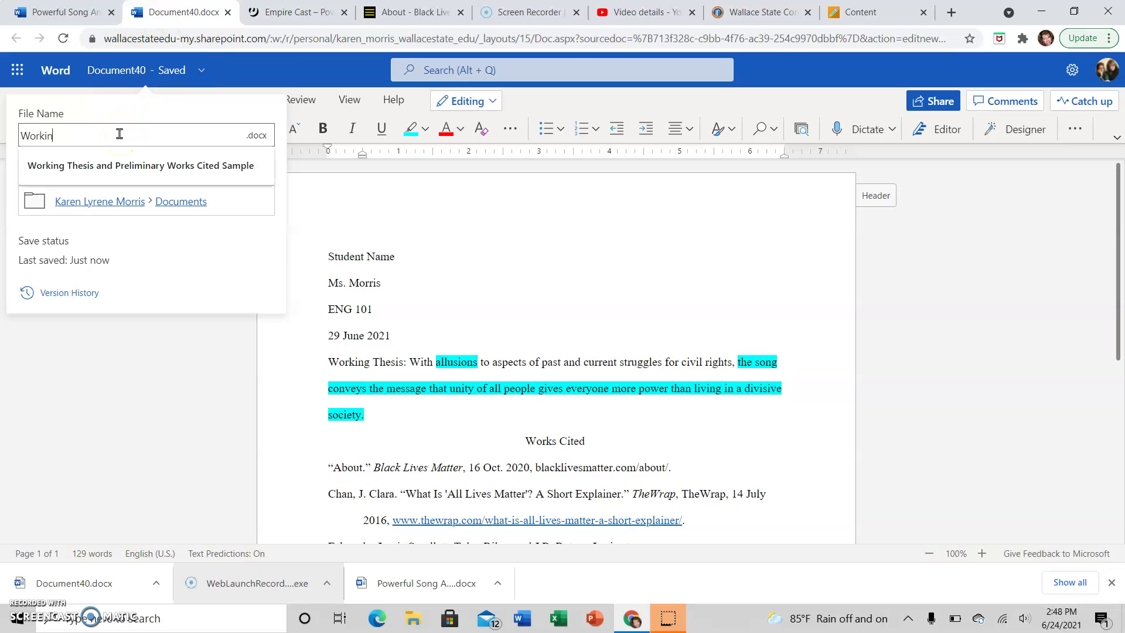
{"action": "type", "text": "g Thesis"}
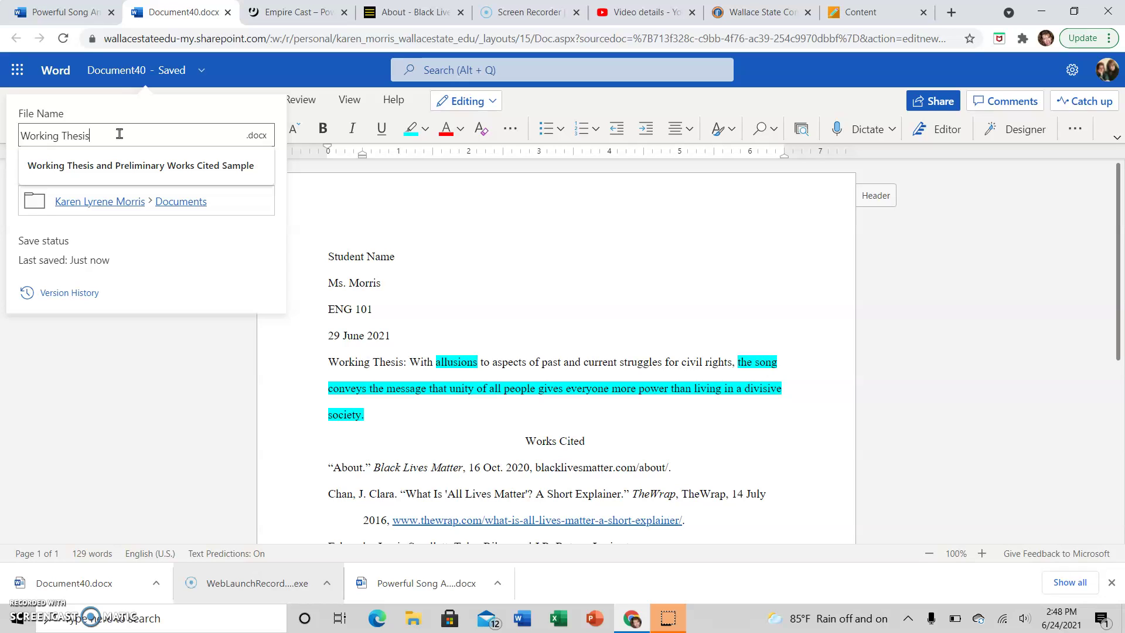
{"action": "type", "text": " of Literar"}
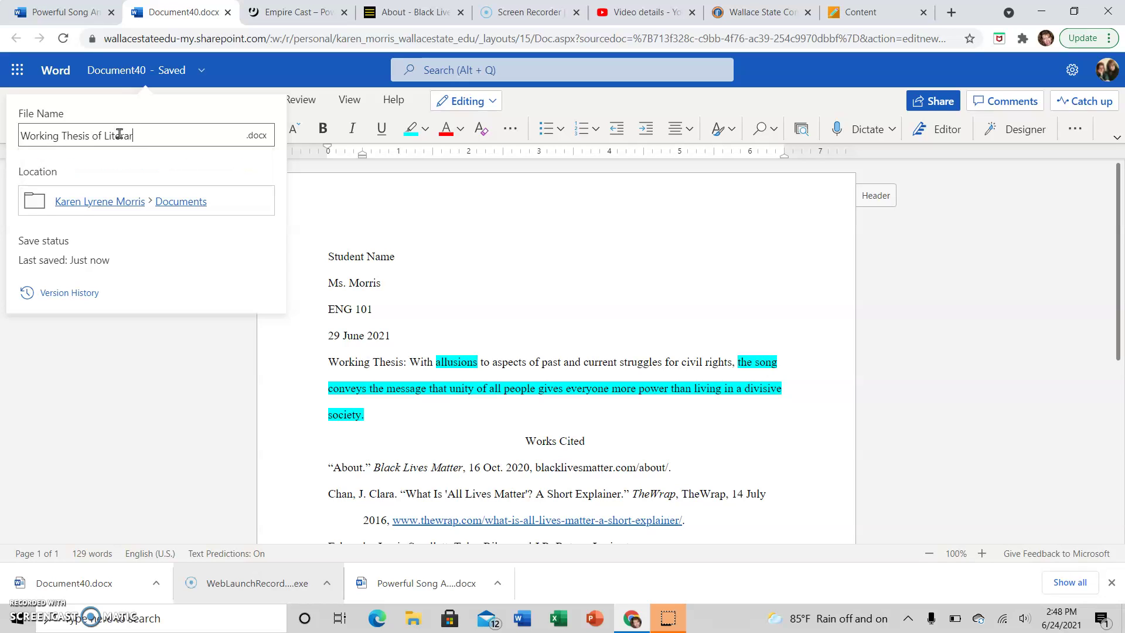
{"action": "type", "text": "y Analysis of a Song"}
{"action": "key", "text": "Return"}
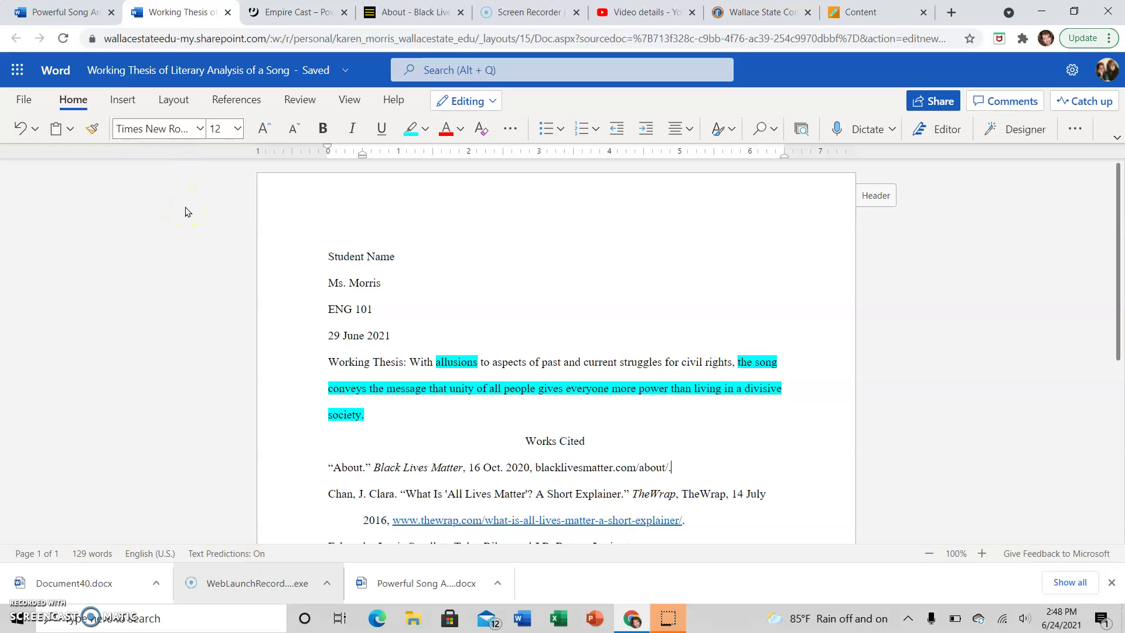
Step: Download a copy as 'Working Thesis of Literary Analysis of a Song.docx' from the File menu
{"action": "left_click", "coordinate": [24, 100]}
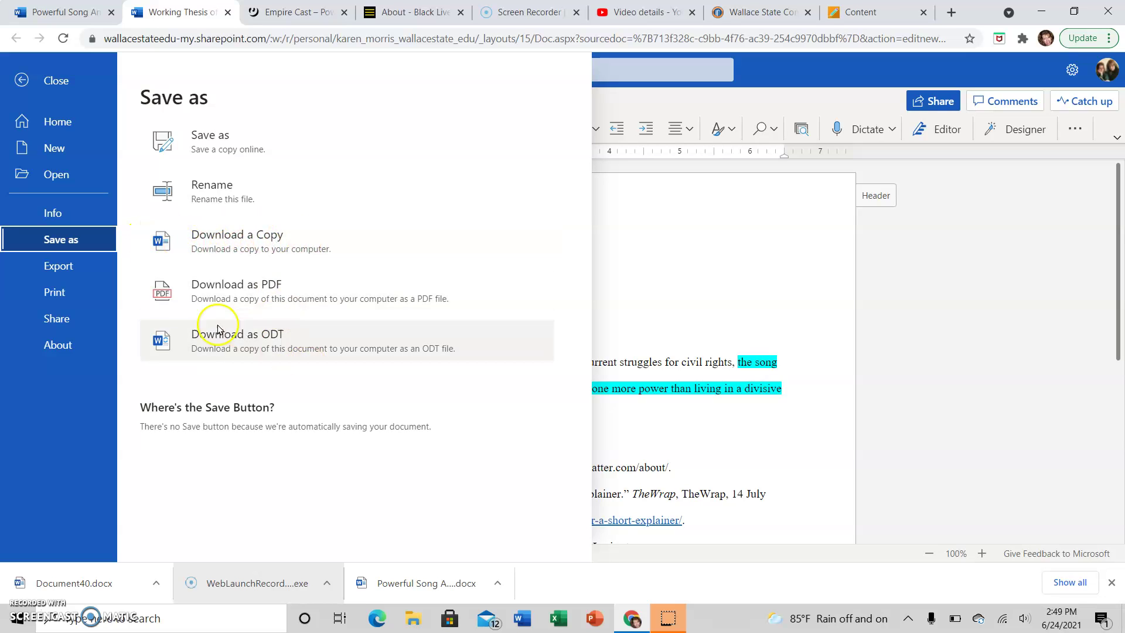
{"action": "left_click", "coordinate": [265, 246]}
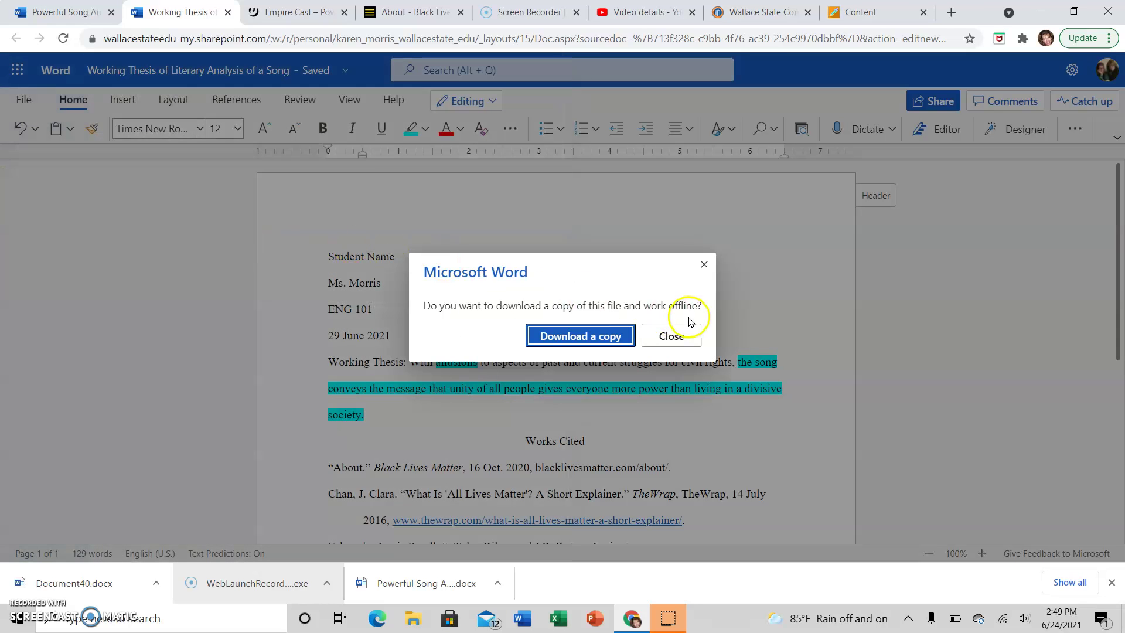
{"action": "left_click", "coordinate": [551, 336]}
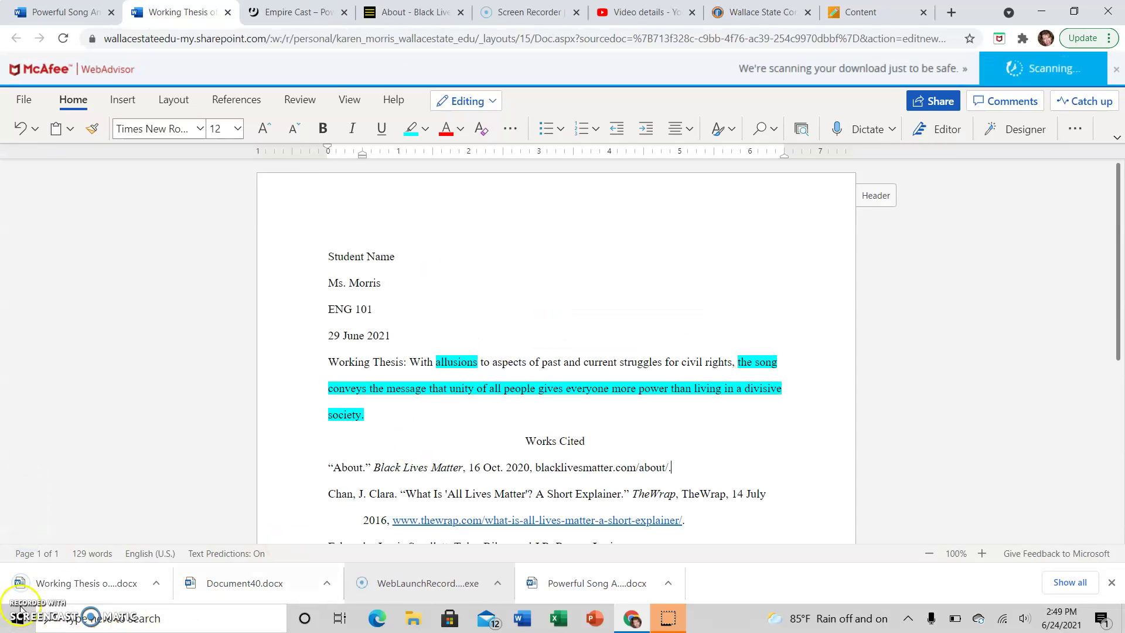
{"action": "left_click", "coordinate": [78, 583]}
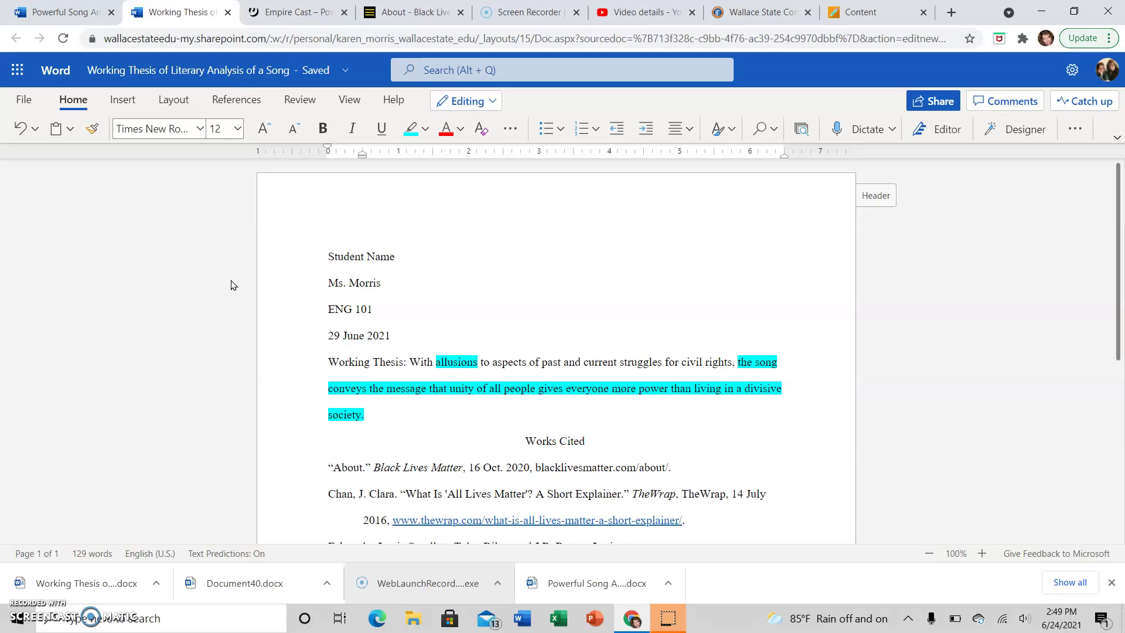
{"action": "scroll", "coordinate": [519, 352], "scroll_direction": "down", "scroll_amount": 3}
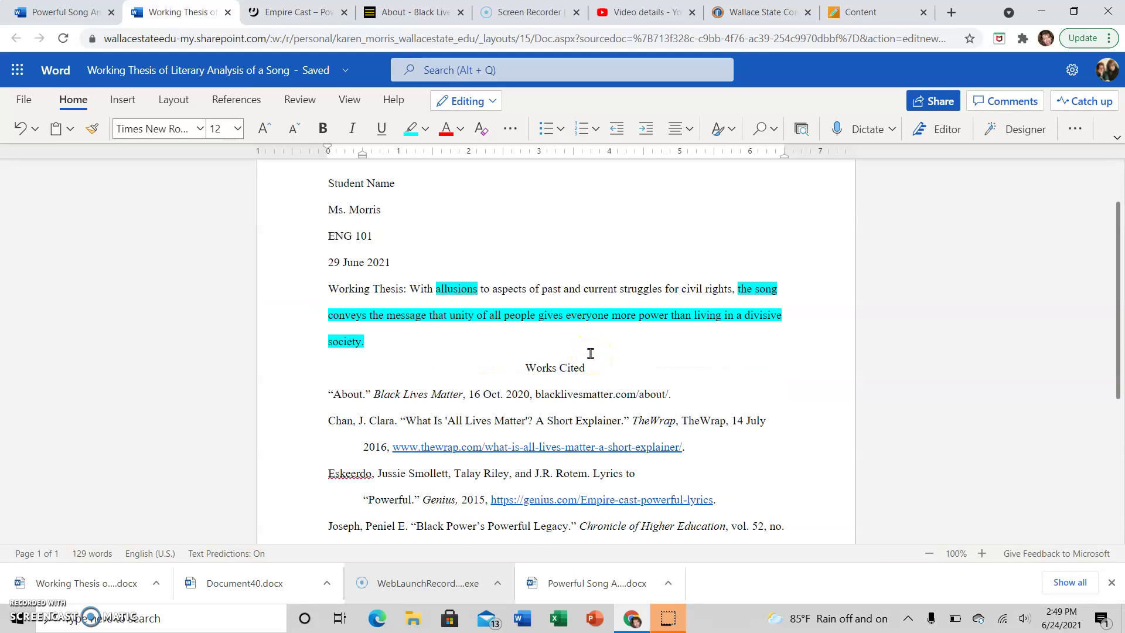
{"action": "scroll", "coordinate": [590, 353], "scroll_direction": "down", "scroll_amount": 3}
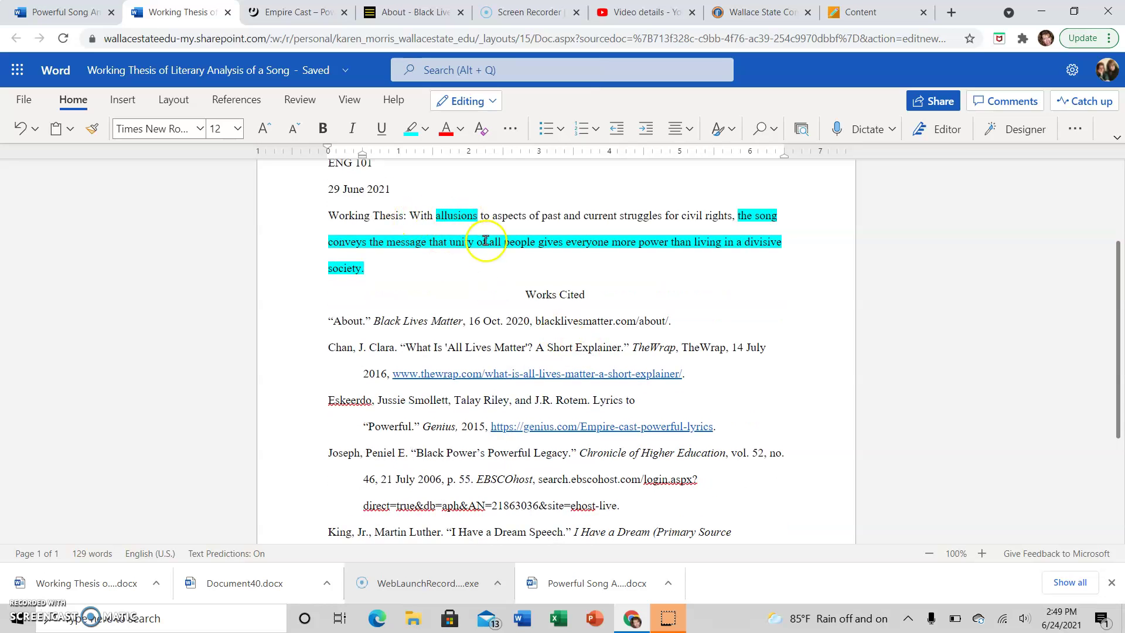
{"action": "scroll", "coordinate": [721, 316], "scroll_direction": "up", "scroll_amount": 6}
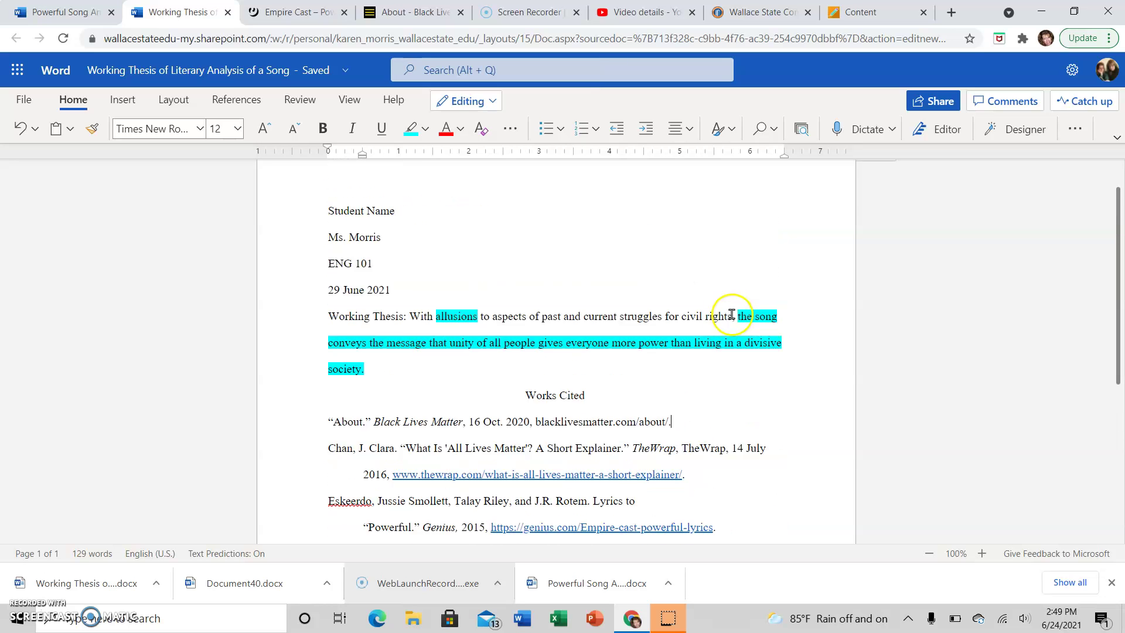
{"action": "scroll", "coordinate": [725, 327], "scroll_direction": "down", "scroll_amount": 6}
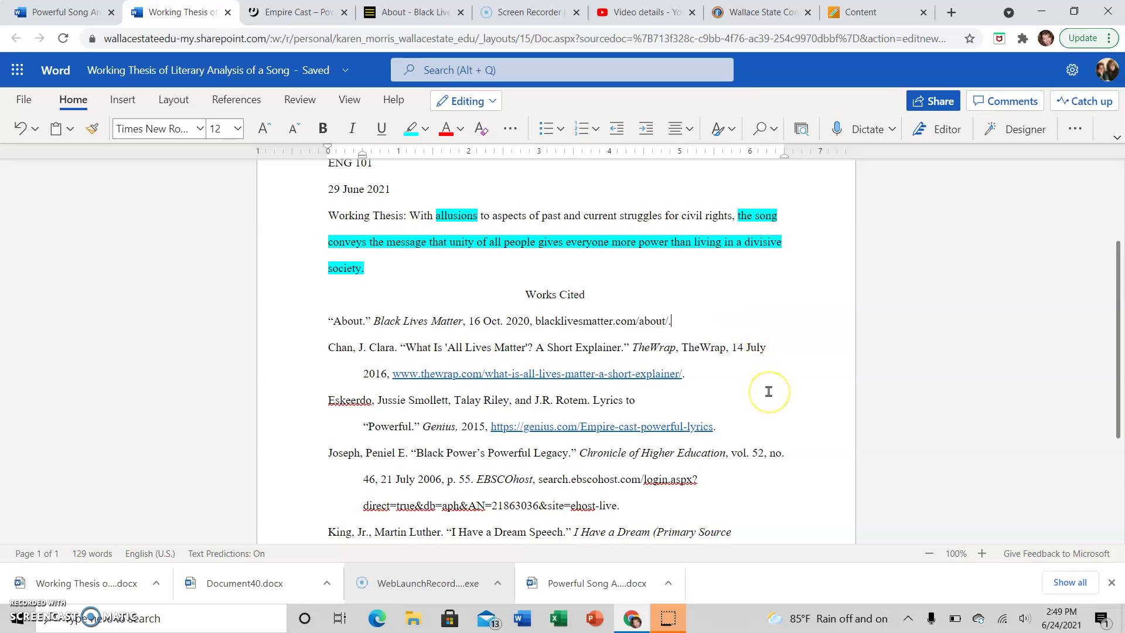
{"action": "scroll", "coordinate": [768, 390], "scroll_direction": "down", "scroll_amount": 3}
{"action": "scroll", "coordinate": [774, 383], "scroll_direction": "up", "scroll_amount": 3}
{"action": "scroll", "coordinate": [740, 379], "scroll_direction": "down", "scroll_amount": 1}
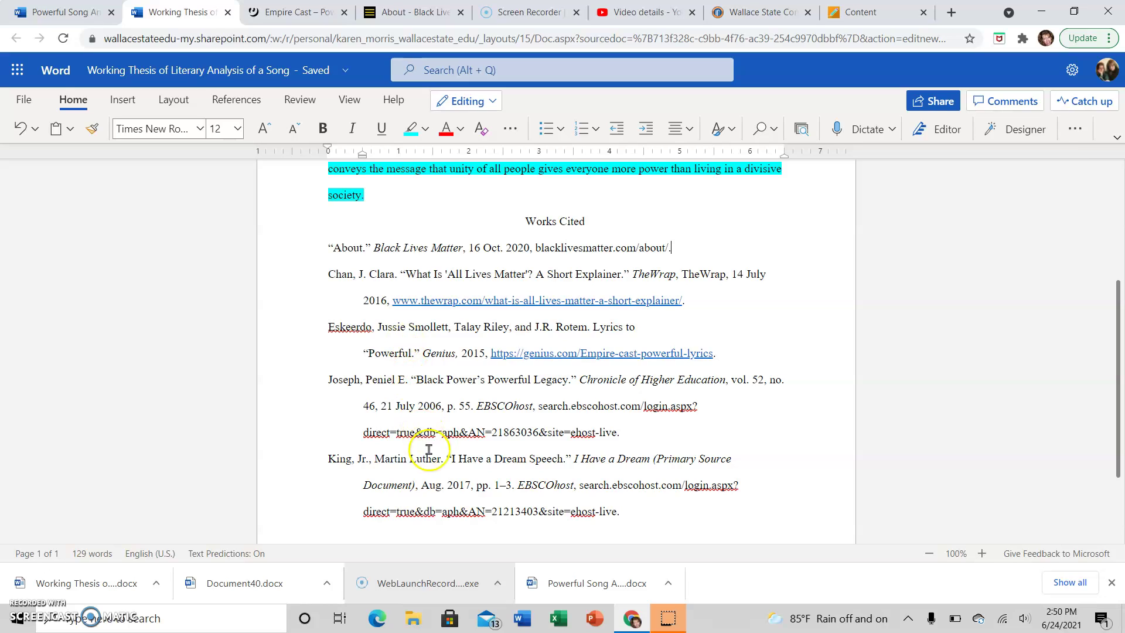
{"action": "scroll", "coordinate": [553, 487], "scroll_direction": "up", "scroll_amount": 2}
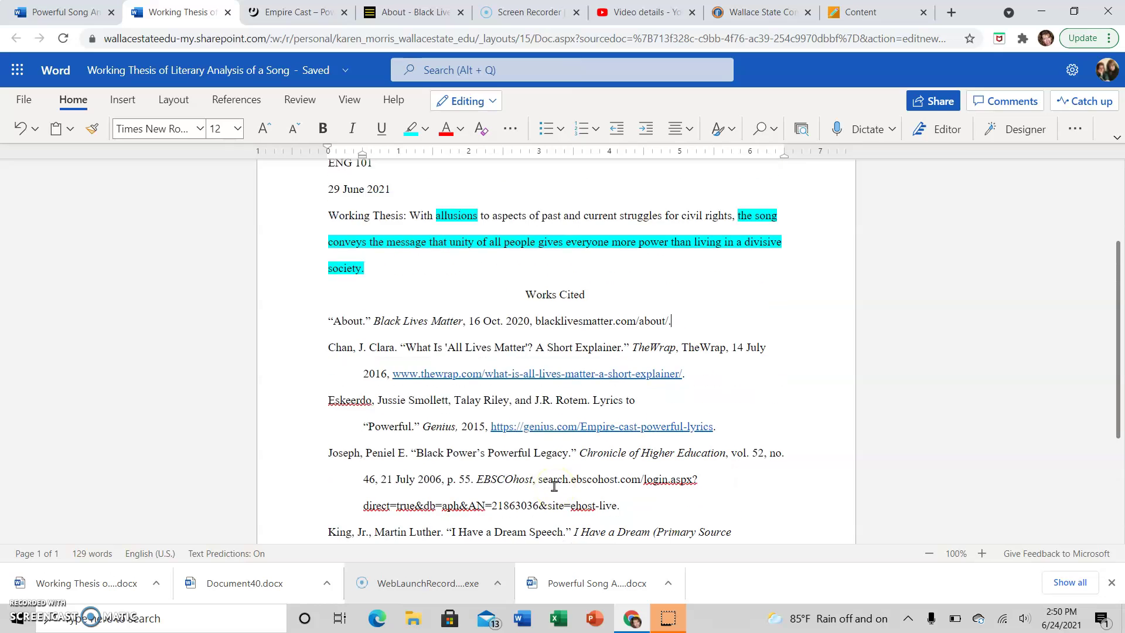
{"action": "scroll", "coordinate": [553, 487], "scroll_direction": "down", "scroll_amount": 2}
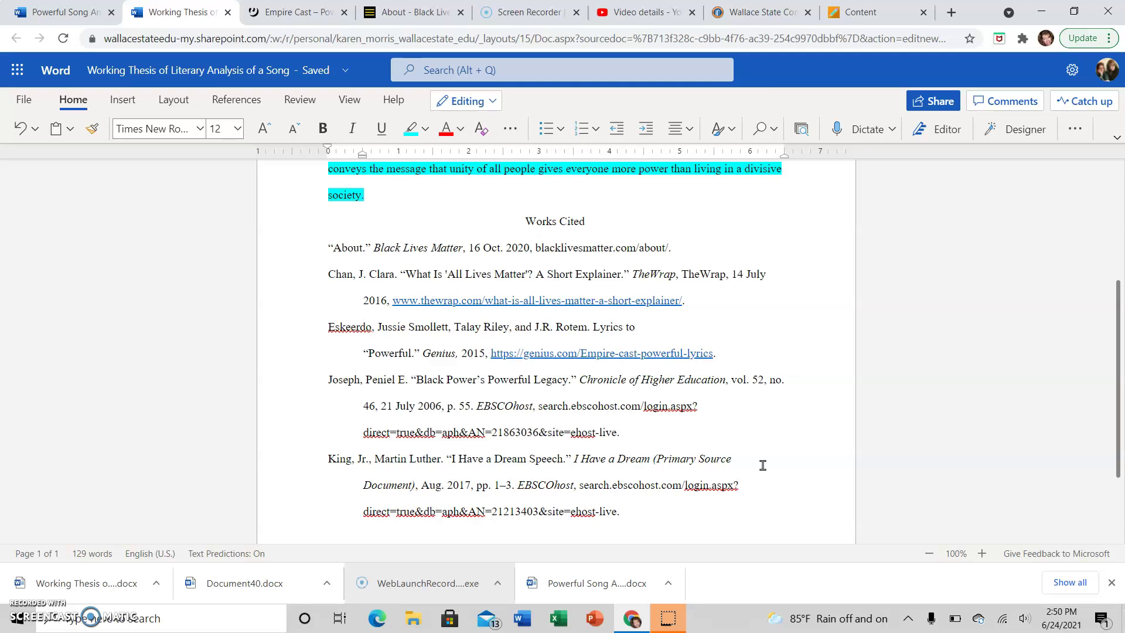
{"action": "left_click", "coordinate": [804, 441]}
{"action": "left_click", "coordinate": [355, 389]}
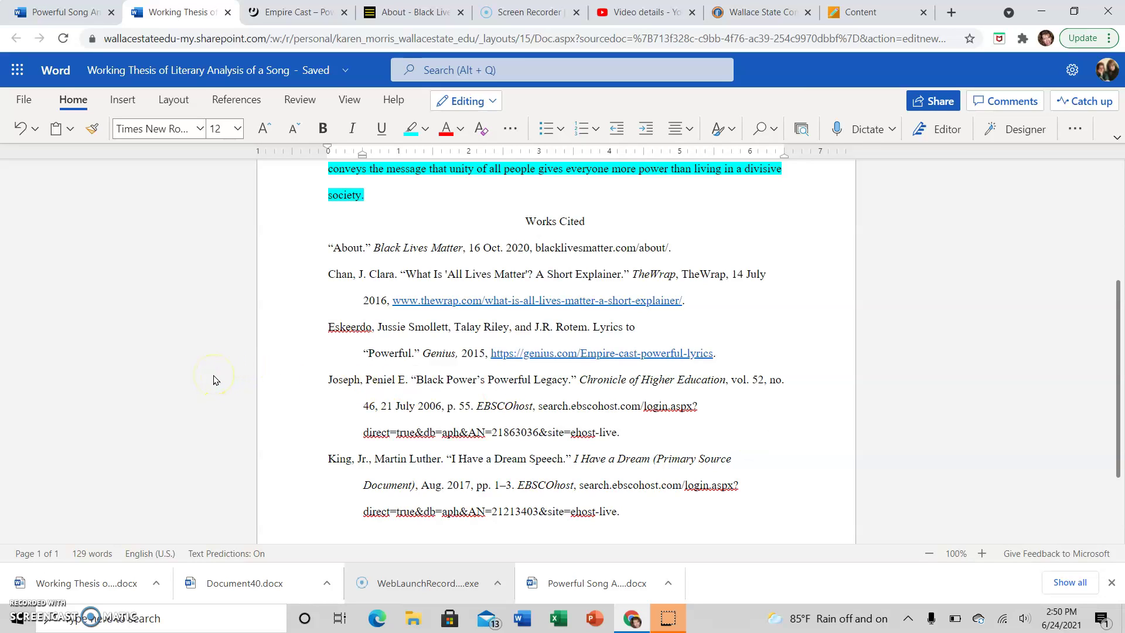